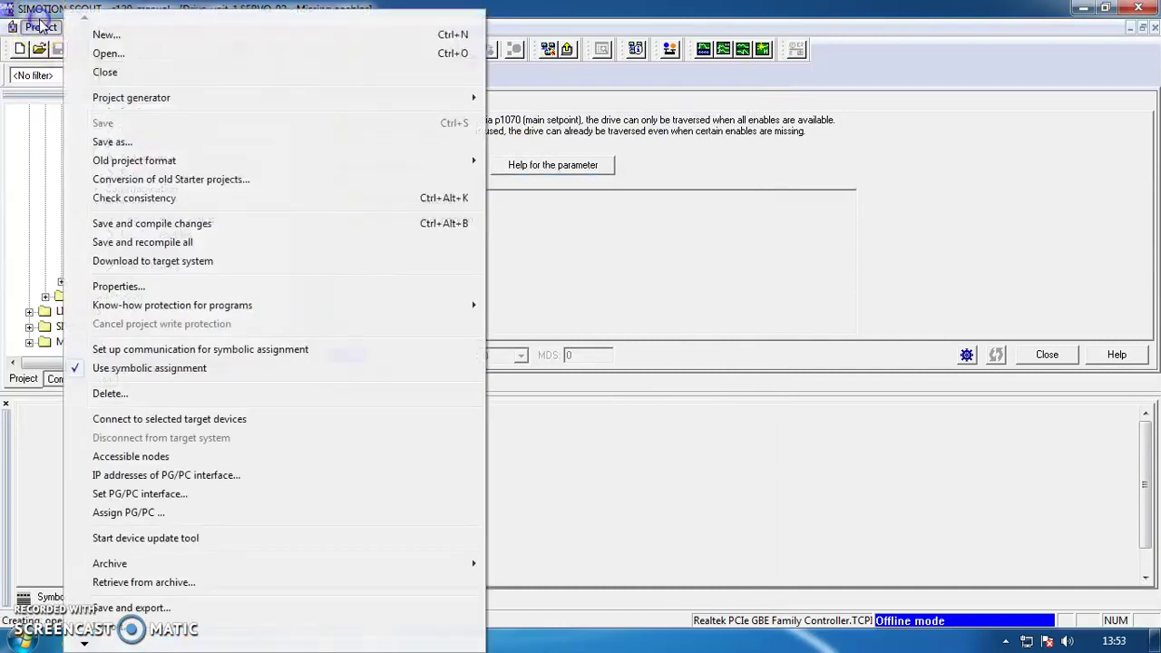
# Step: Create a new project named s120_3 and scan the network for accessible nodes
pyautogui.click(118, 34)
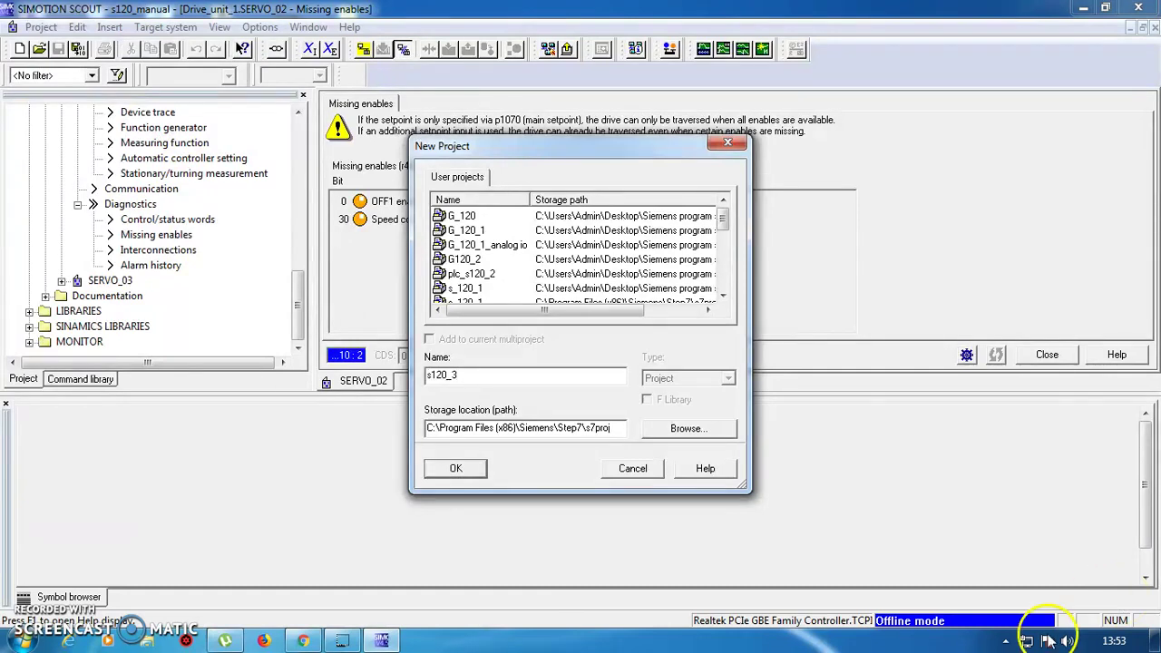
pyautogui.click(463, 470)
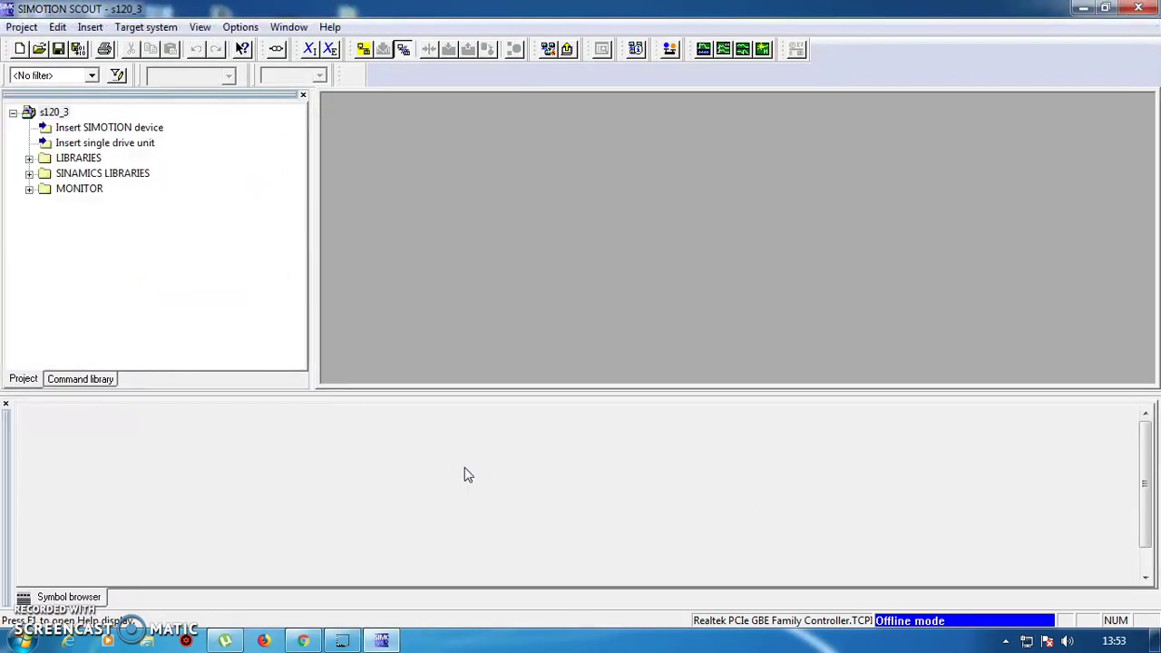
pyautogui.doubleClick(124, 129)
pyautogui.click(554, 55)
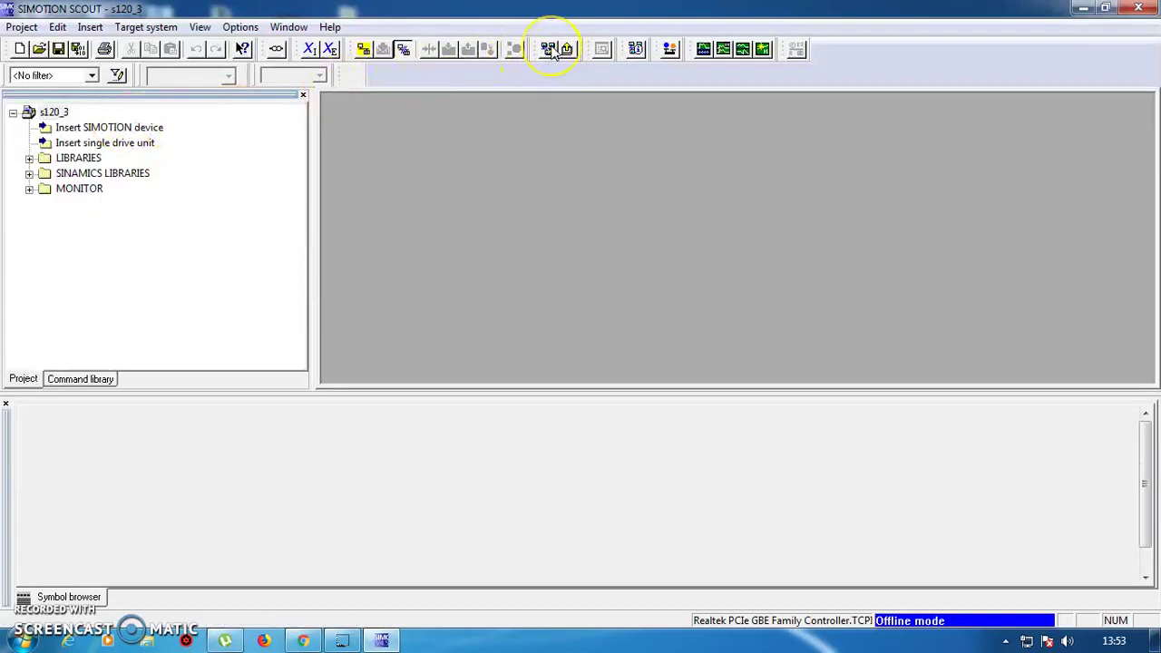
pyautogui.click(641, 50)
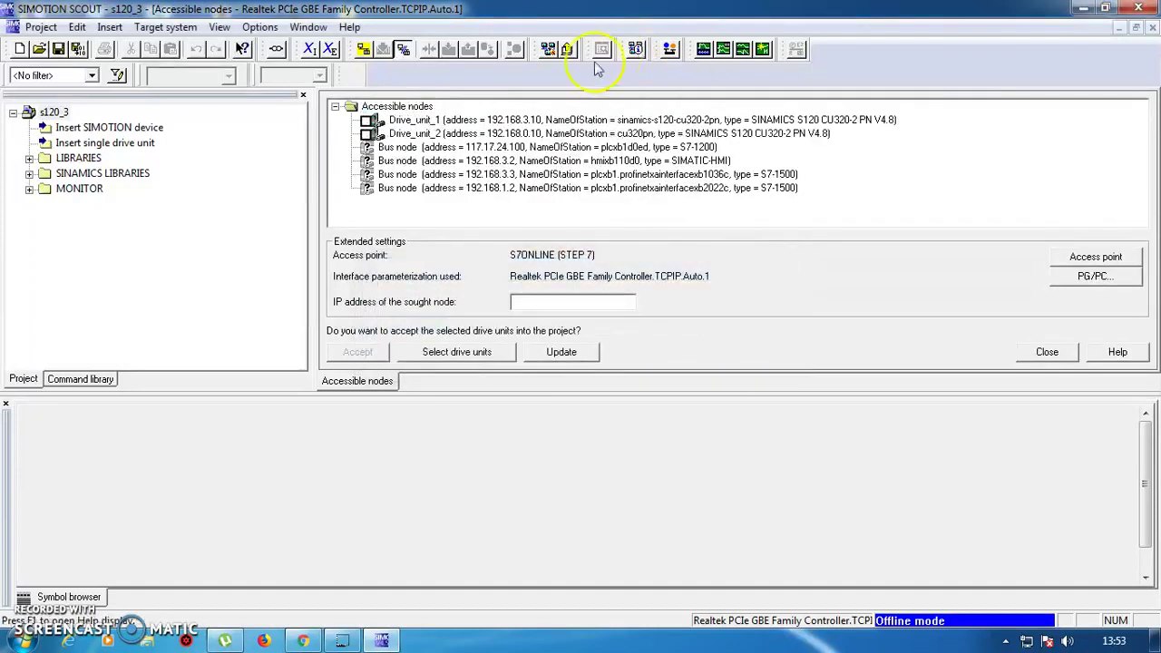
# Step: Accept Drive_unit_1 (SINAMICS S120 CU320-2 PN) from the accessible nodes into the project
pyautogui.click(572, 120)
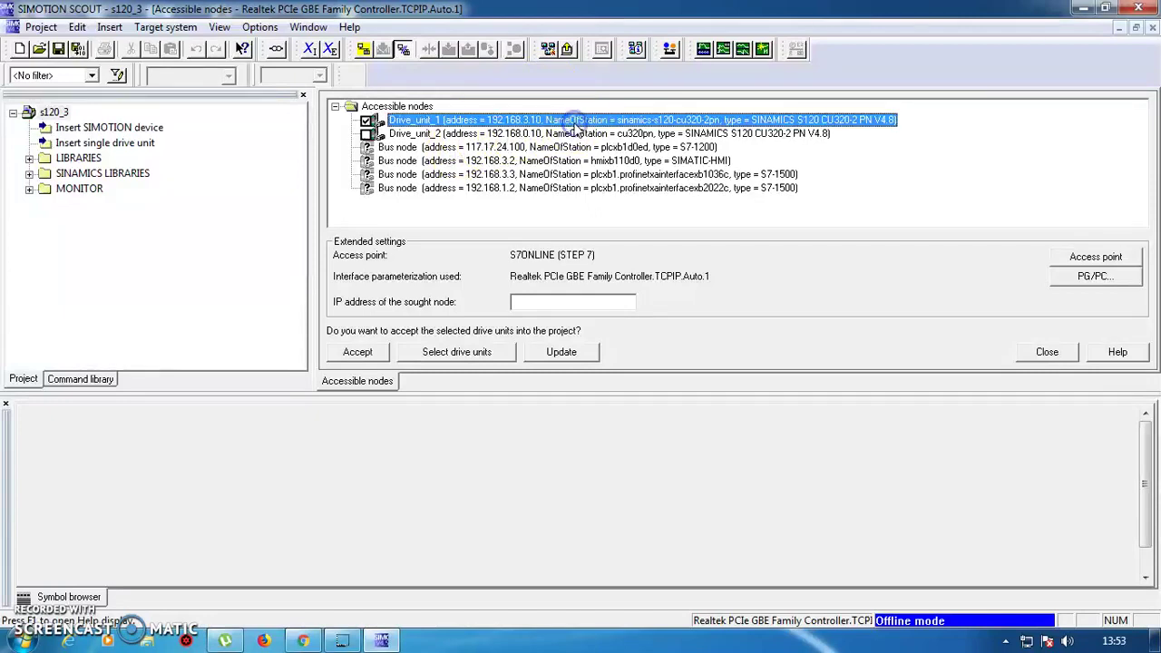
pyautogui.click(368, 352)
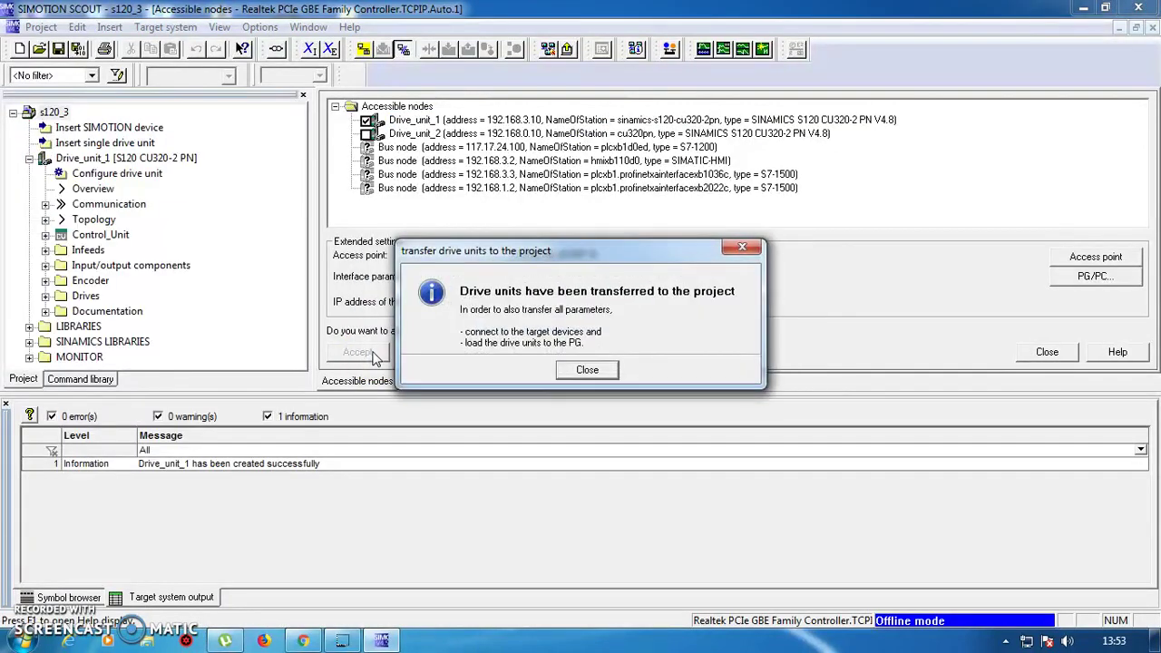
pyautogui.click(589, 372)
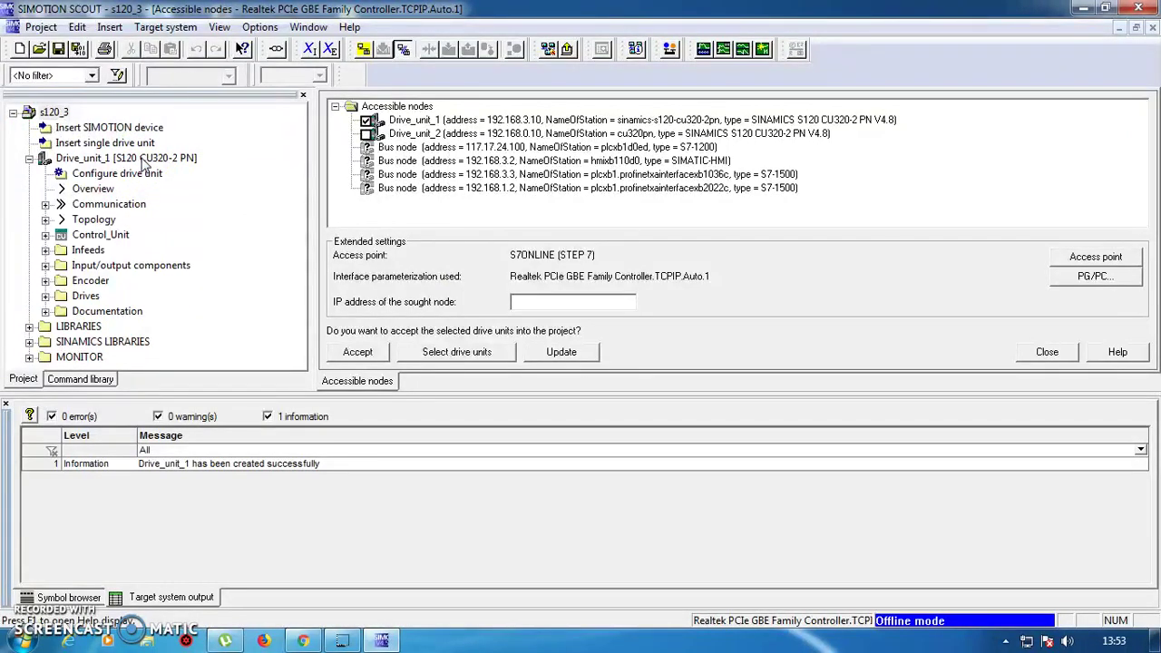
# Step: Connect to the target device Drive_unit_1 to go online
pyautogui.click(46, 235)
pyautogui.click(46, 235)
pyautogui.click(100, 159)
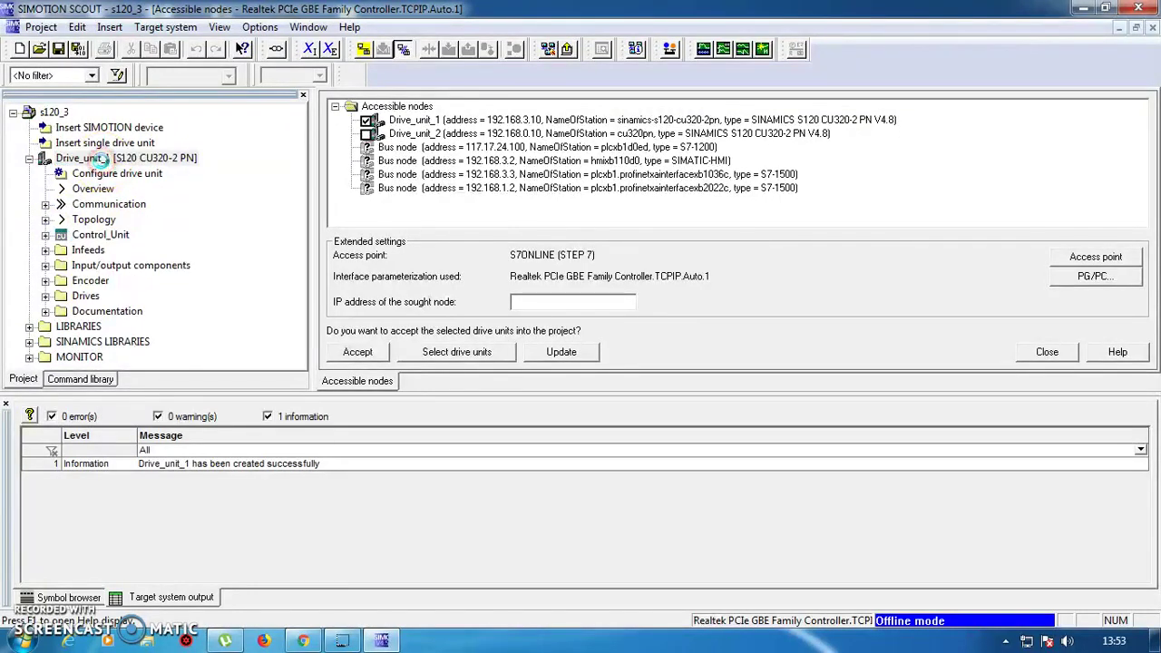
pyautogui.rightClick(102, 162)
pyautogui.click(211, 300)
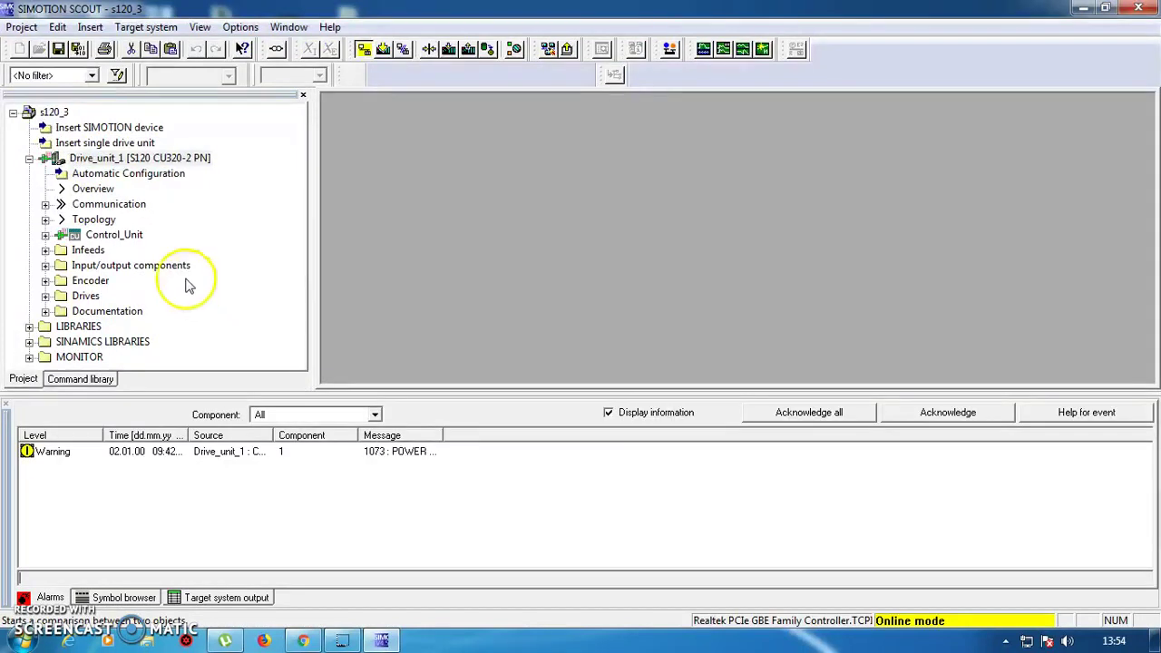
# Step: Run the automatic configuration of Drive_unit_1, restoring factory settings with saving to ROM, and create both drive objects as Servo
pyautogui.doubleClick(131, 176)
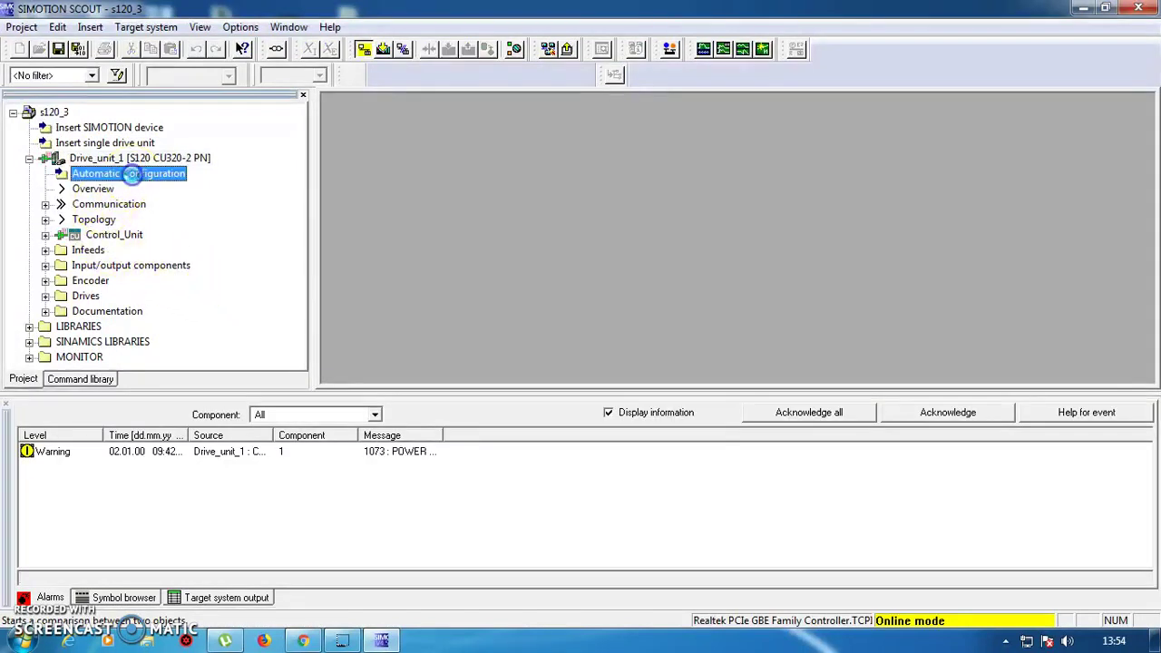
pyautogui.click(529, 236)
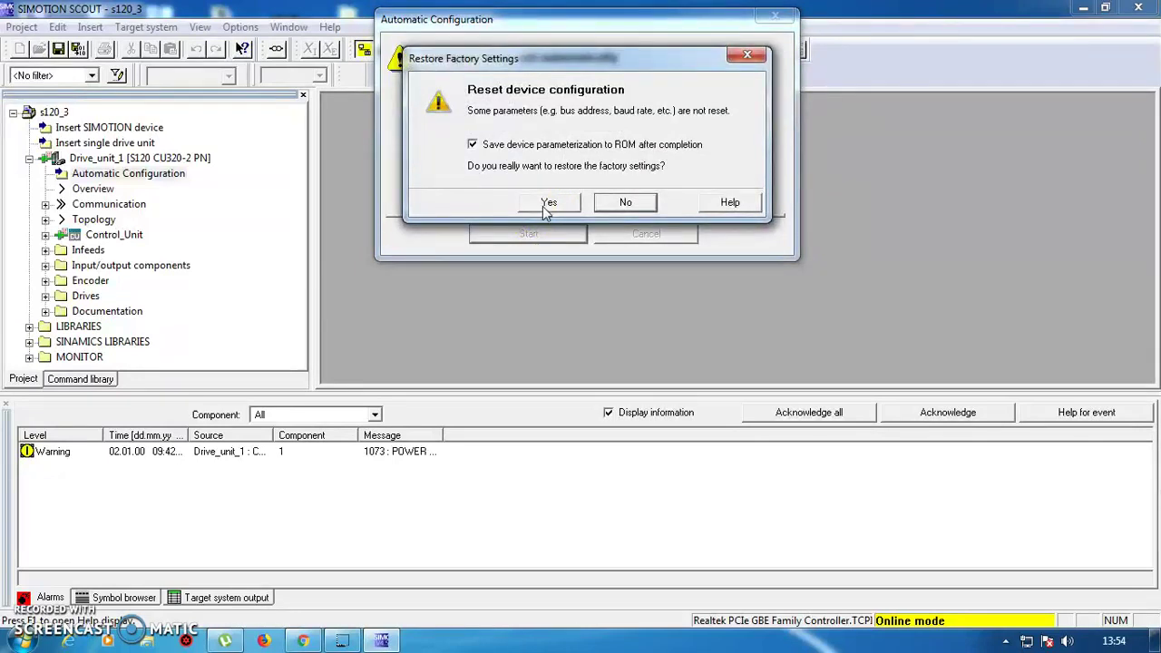
pyautogui.click(543, 206)
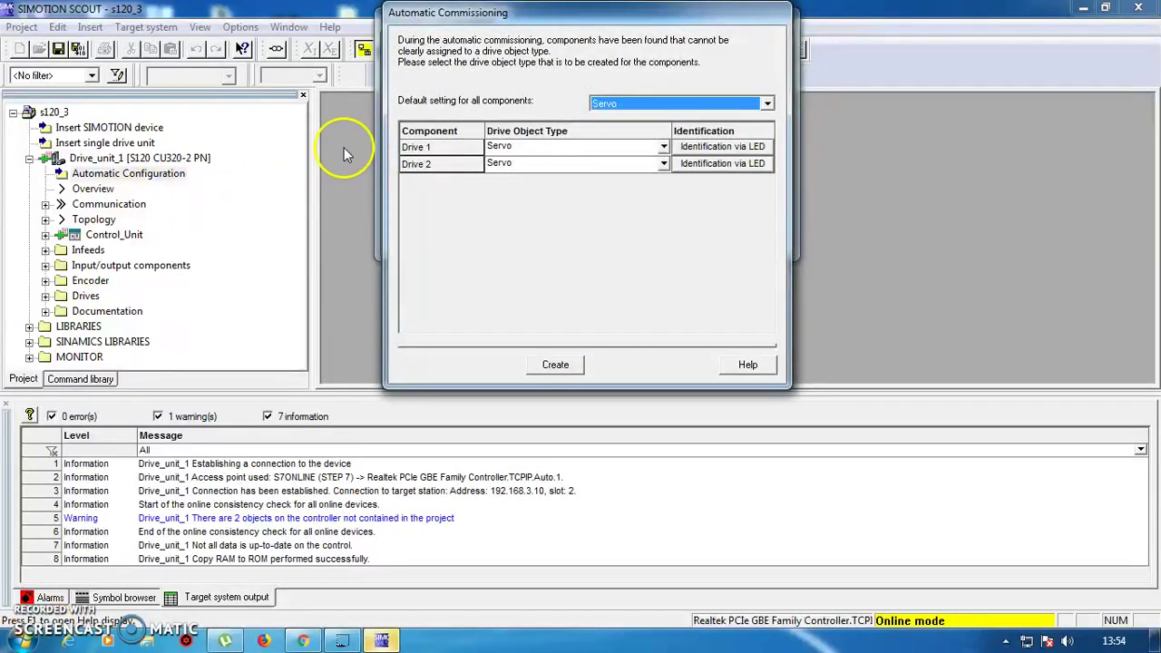
pyautogui.moveTo(435, 152); pyautogui.dragTo(440, 171)
pyautogui.click(555, 363)
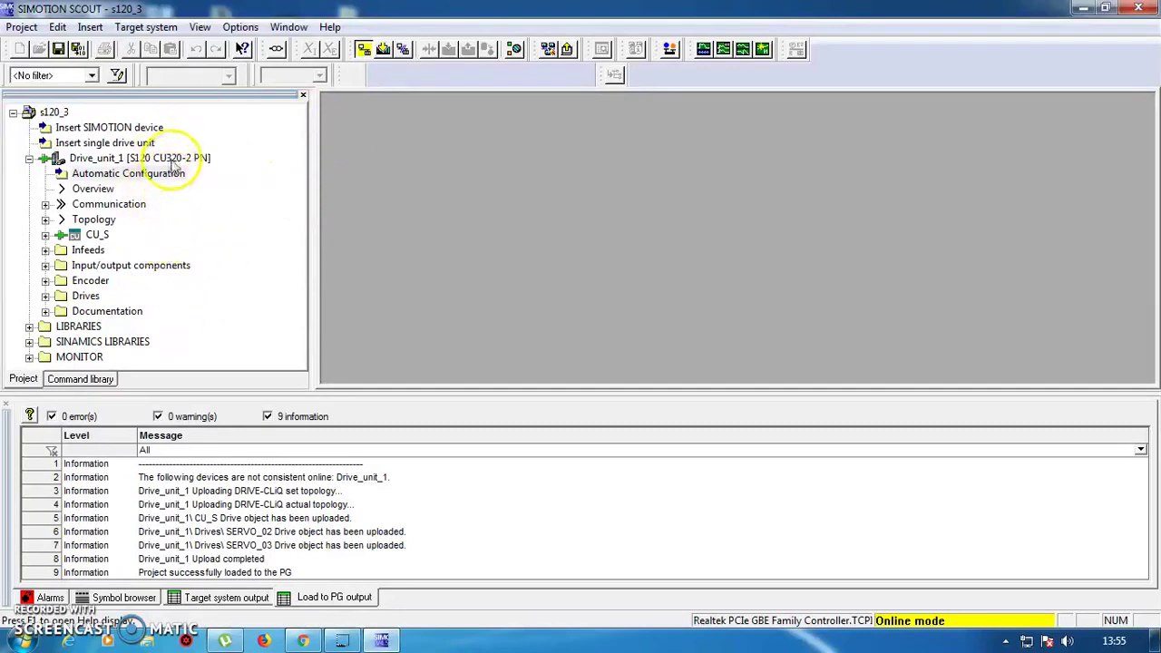
# Step: Open the DDS configuration of drive SERVO_02, switching to offline mode
pyautogui.click(46, 296)
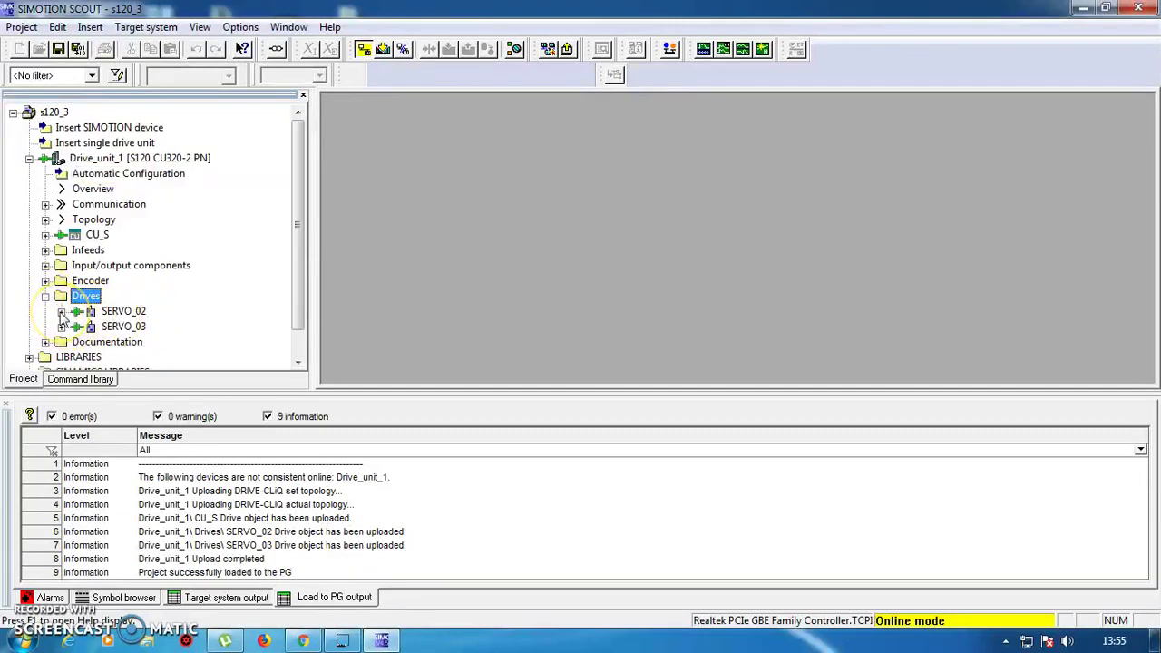
pyautogui.click(60, 312)
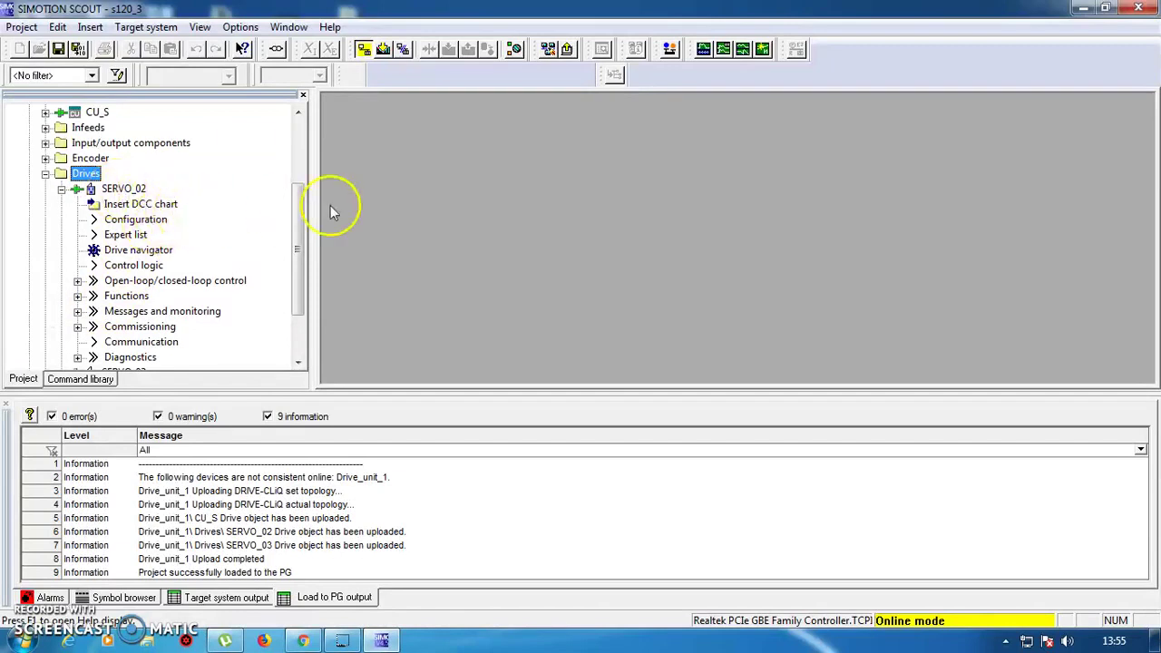
pyautogui.moveTo(298, 202)
pyautogui.mouseDown()
pyautogui.moveTo(318, 135)
pyautogui.moveTo(299, 224)
pyautogui.mouseUp()
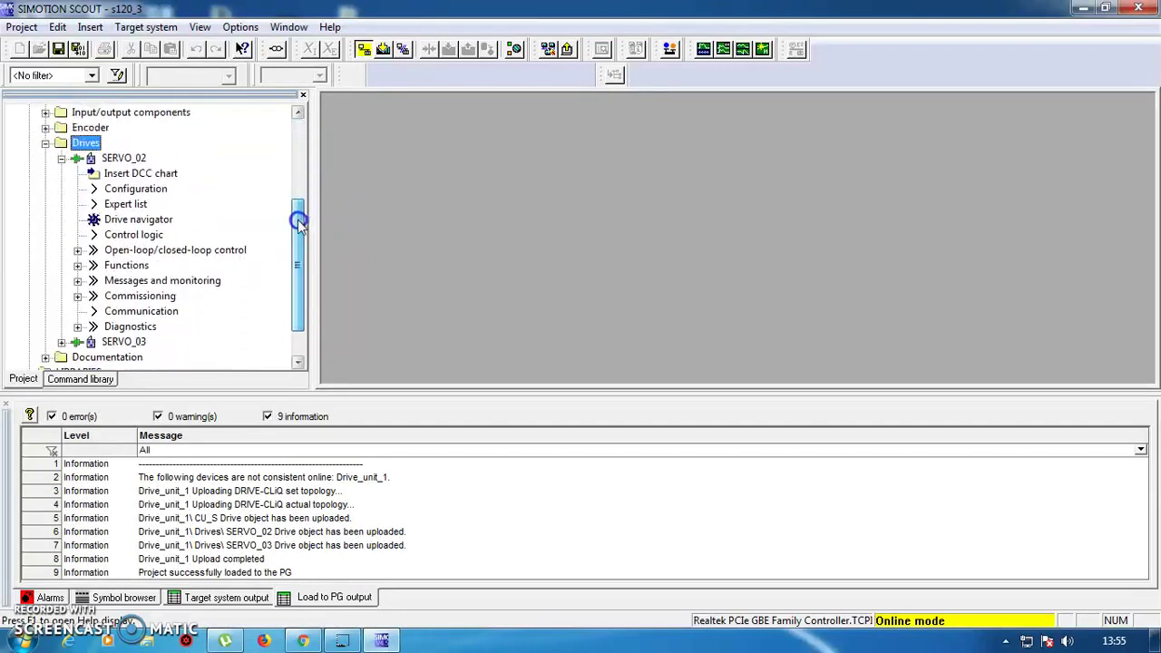
pyautogui.click(145, 187)
pyautogui.doubleClick(136, 188)
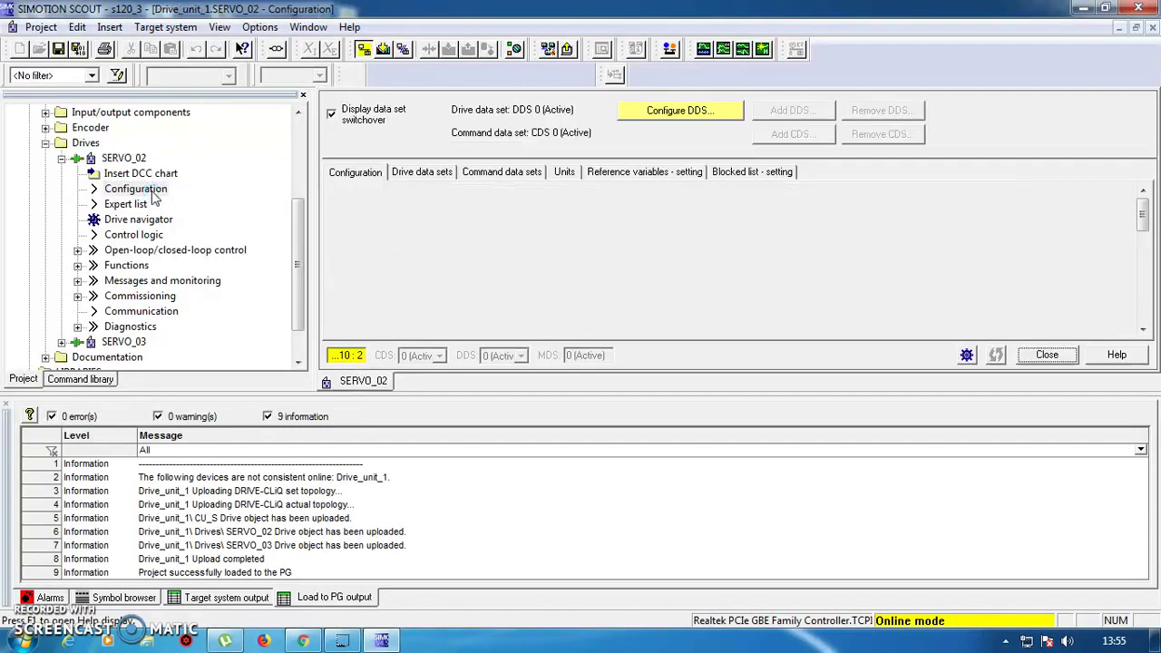
pyautogui.click(685, 111)
pyautogui.click(553, 364)
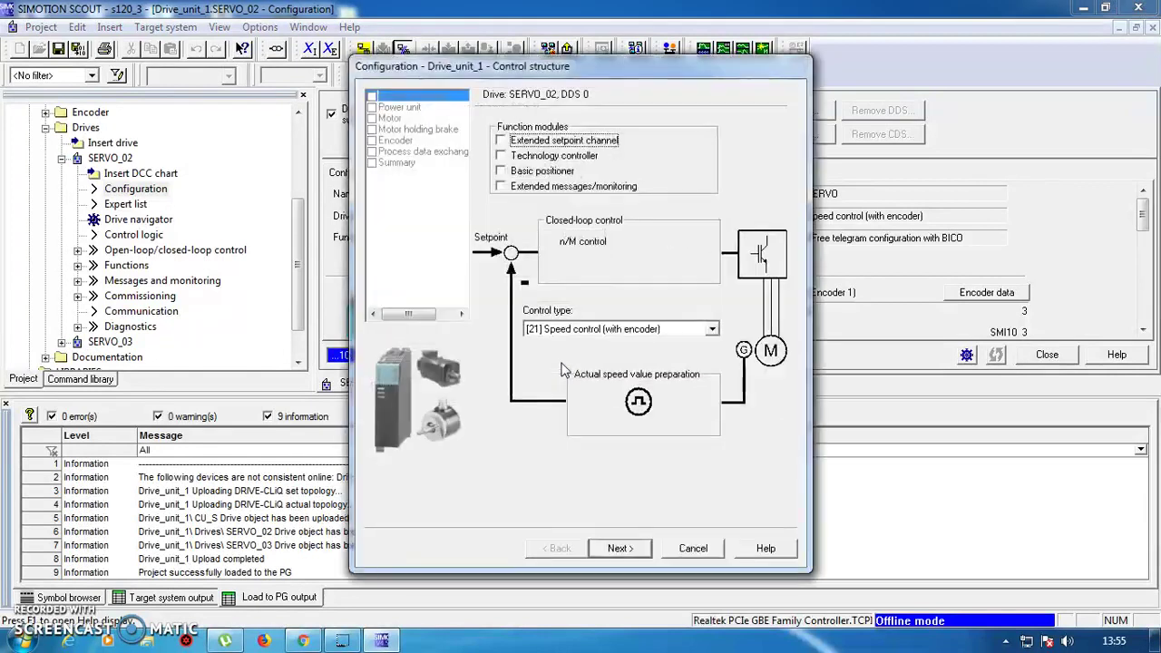
# Step: Enable the Extended setpoint channel, Technology controller and Basic positioner function modules for SERVO_02, keeping speed control with encoder
pyautogui.click(500, 140)
pyautogui.click(501, 155)
pyautogui.click(501, 171)
pyautogui.click(621, 548)
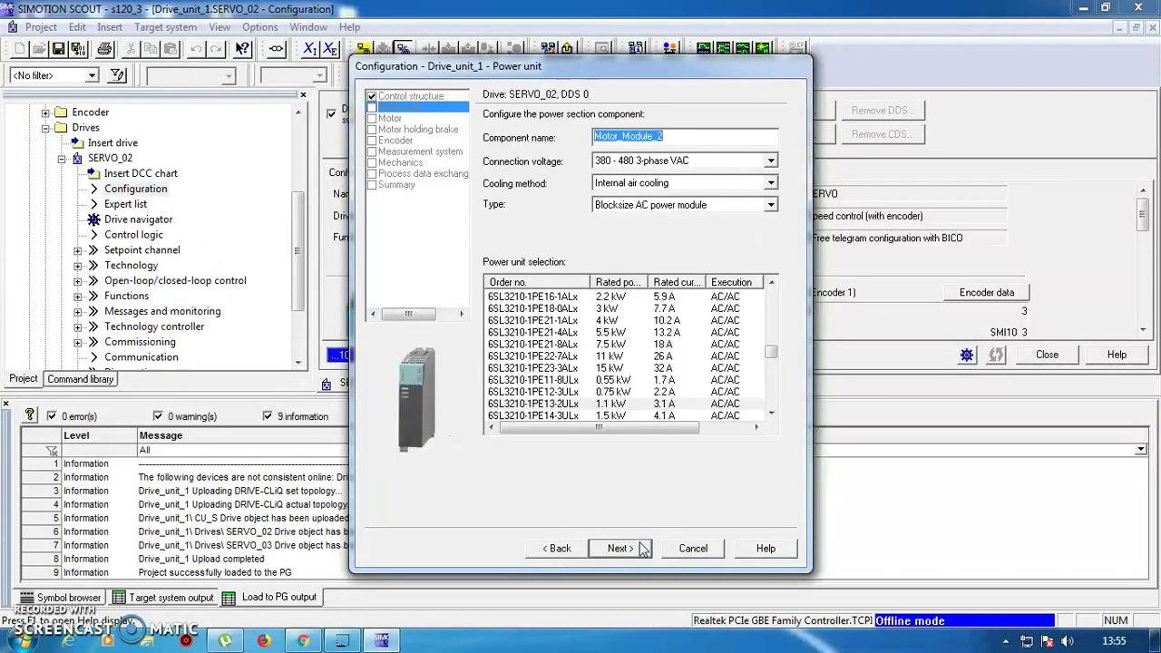
# Step: Select the 1.1 kW power unit 6SL3210-1PE13-2ULx and keep CUA31 as the component attached to it
pyautogui.click(550, 404)
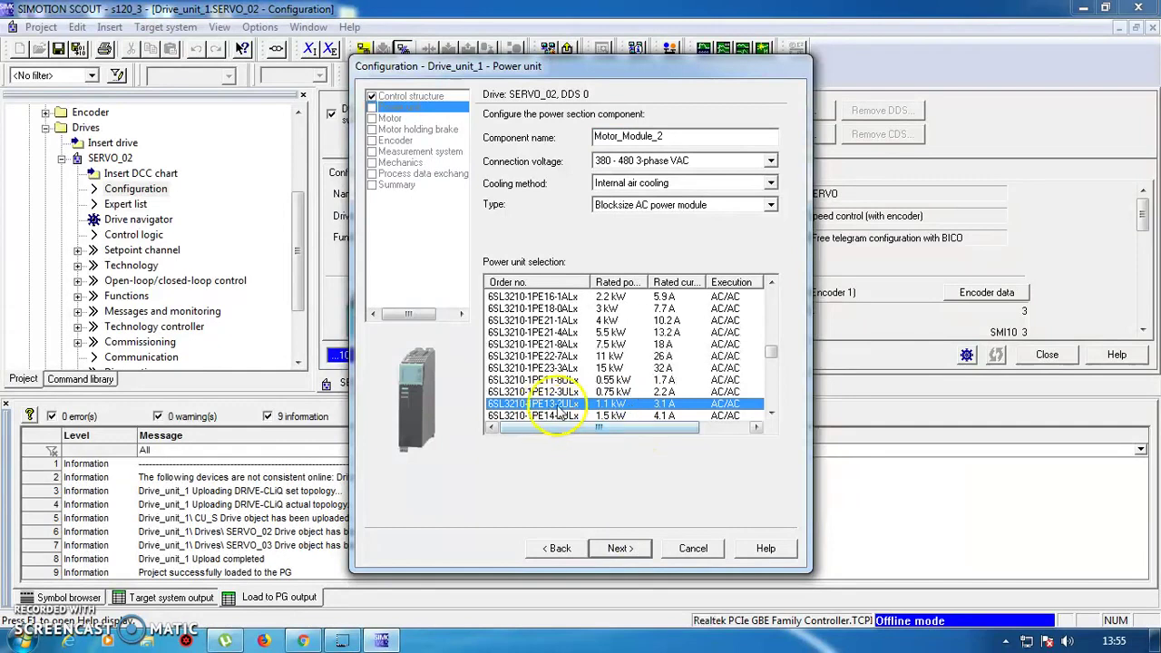
pyautogui.click(620, 549)
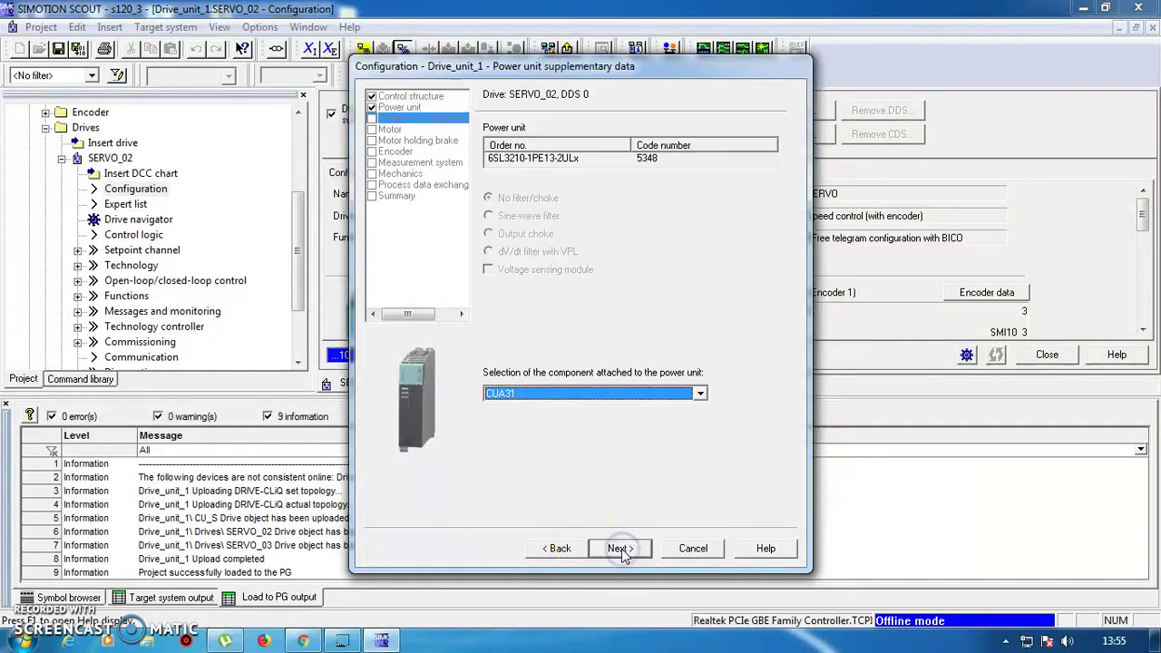
pyautogui.click(621, 549)
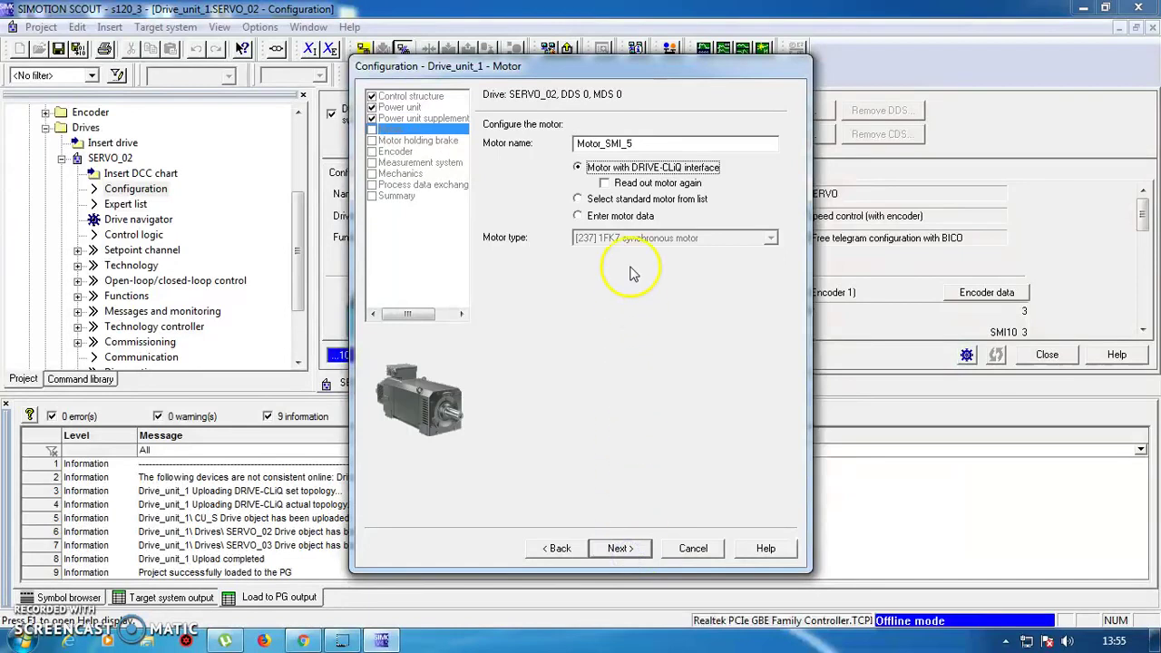
# Step: Accept the DRIVE-CLiQ motor without a holding brake, with Encoder_4 as the encoder and position control measurement system
pyautogui.click(634, 550)
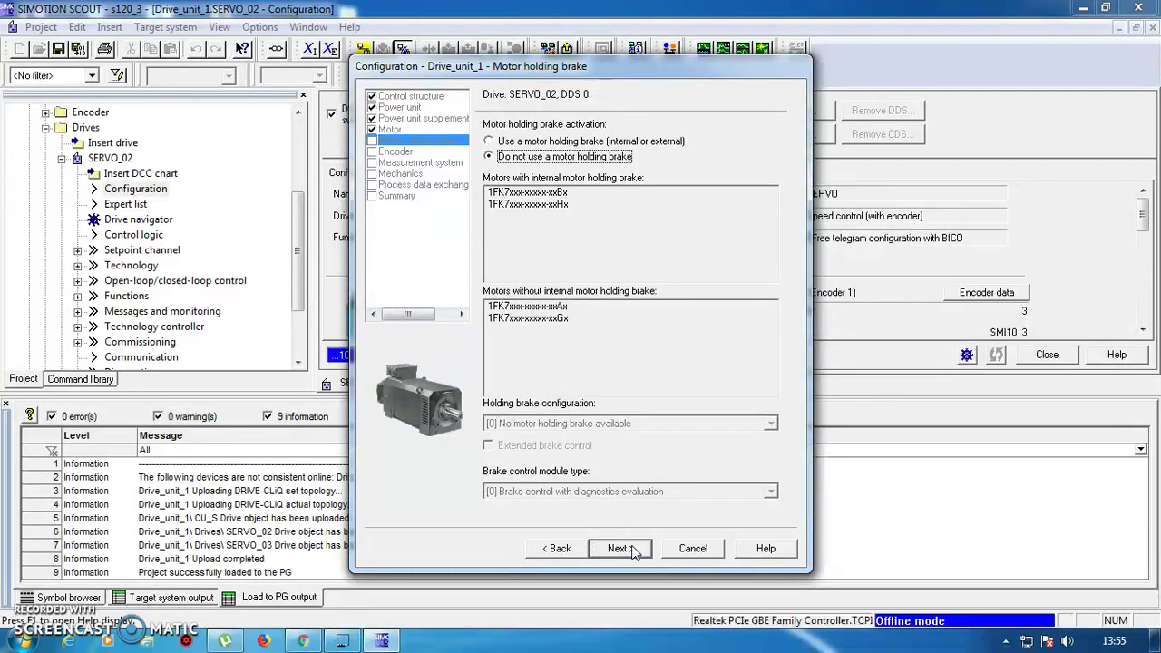
pyautogui.click(633, 550)
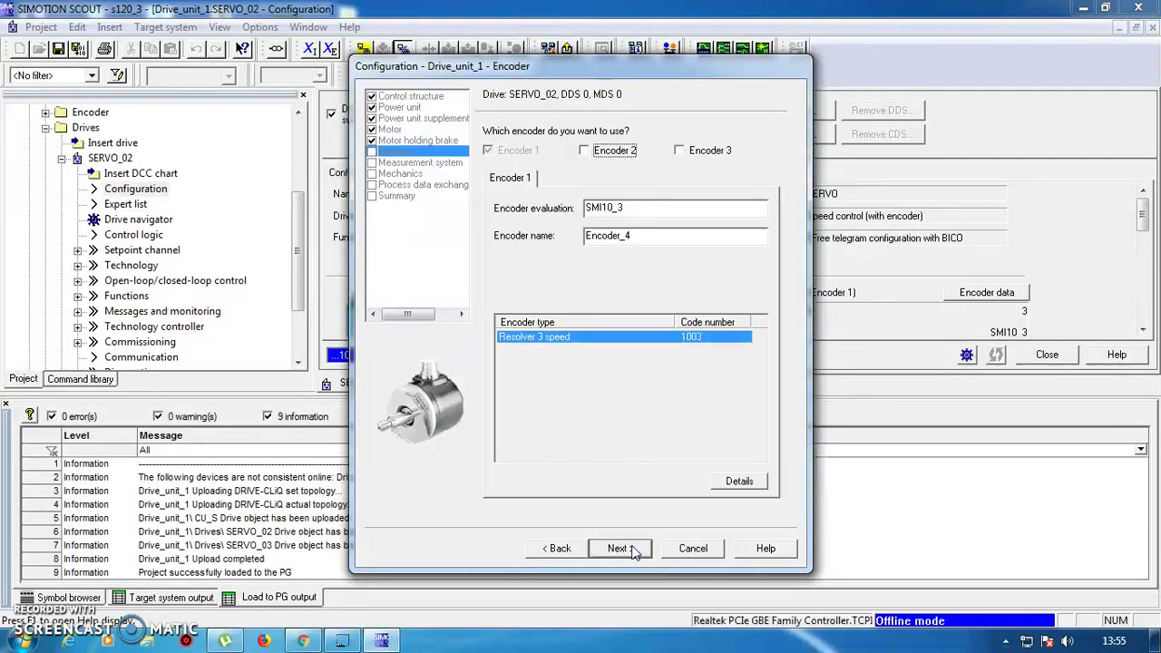
pyautogui.click(634, 550)
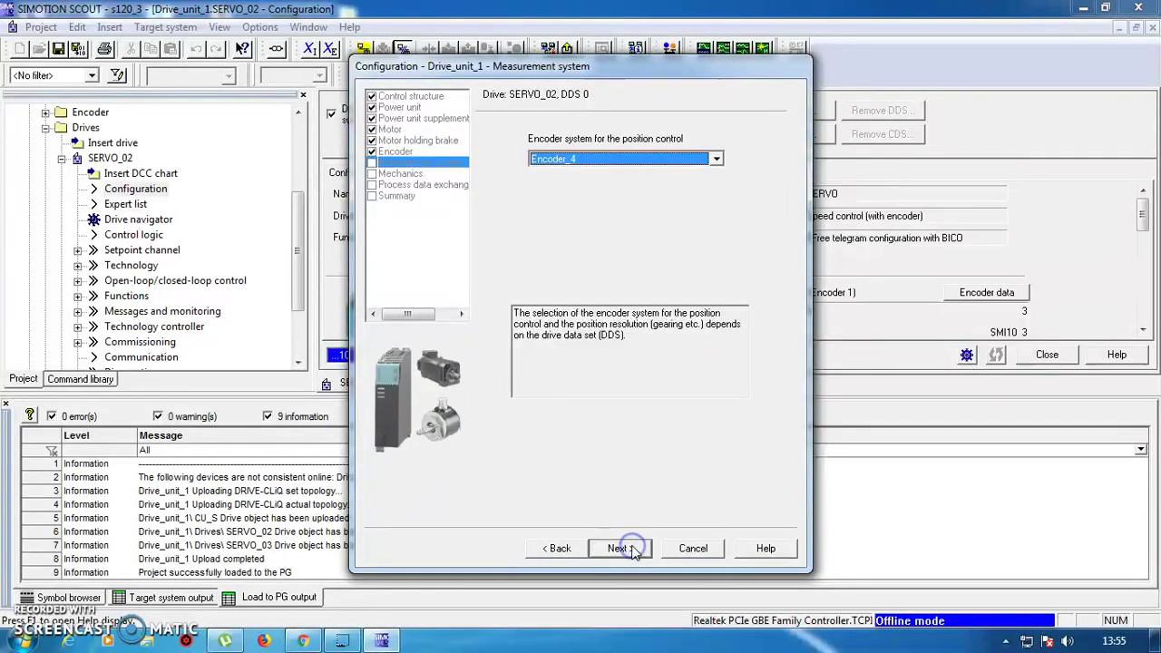
pyautogui.click(633, 550)
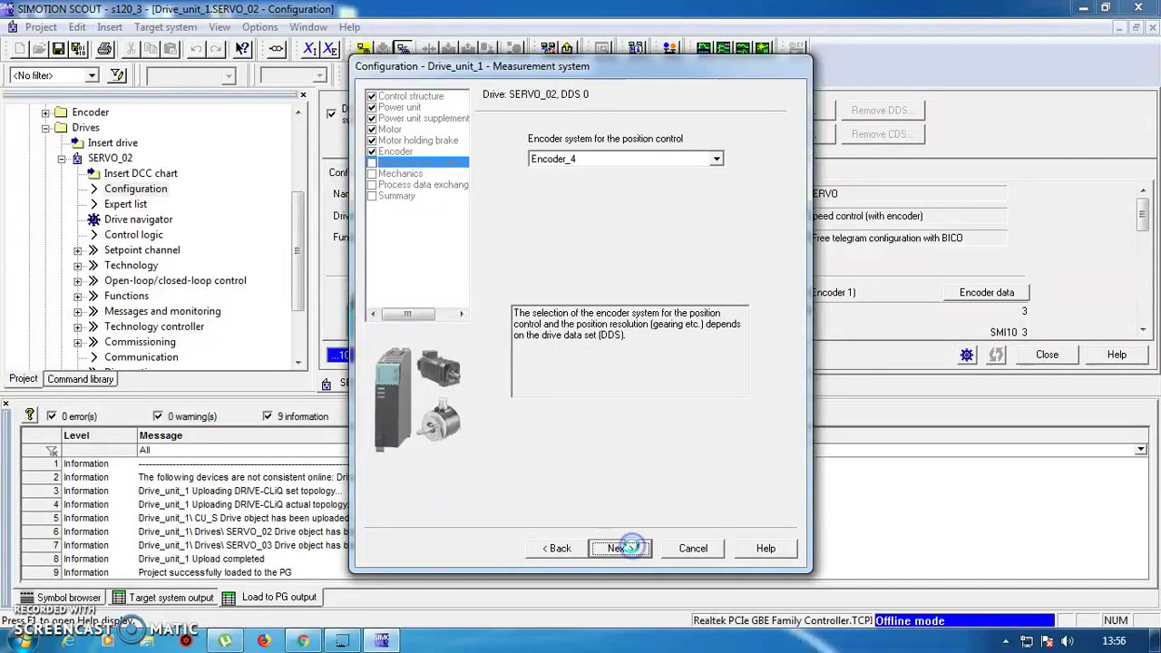
# Step: Accept the mechanics settings, keep telegram 999 (free telegram configuration with BICO), and finish the SERVO_02 configuration
pyautogui.doubleClick(758, 299)
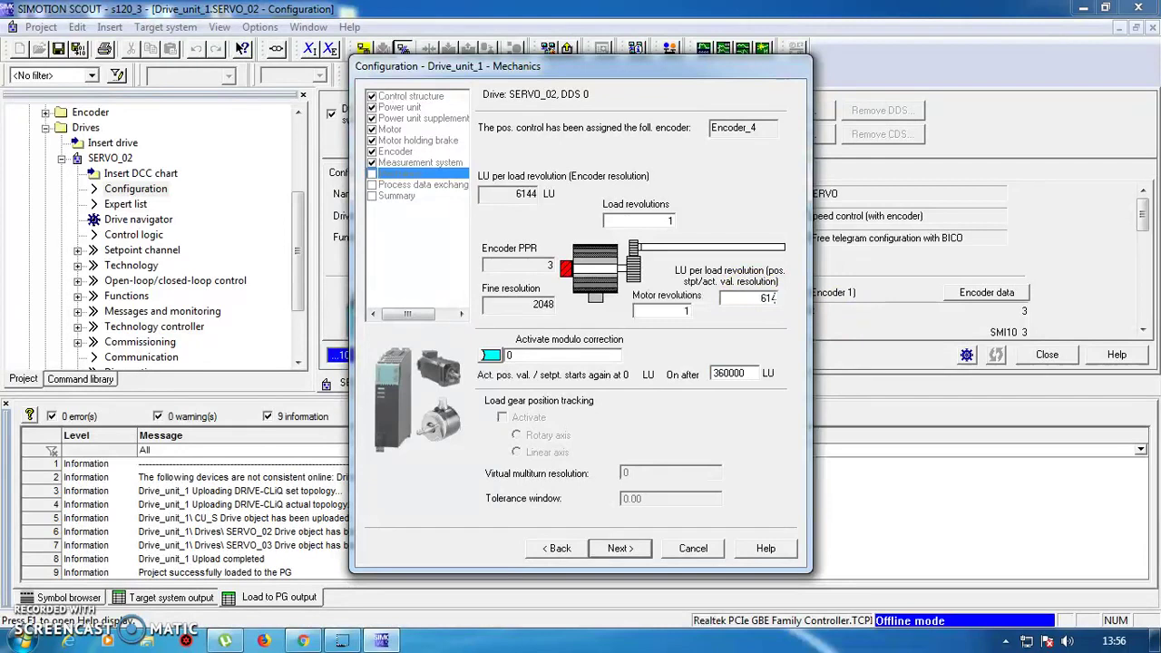
pyautogui.click(620, 549)
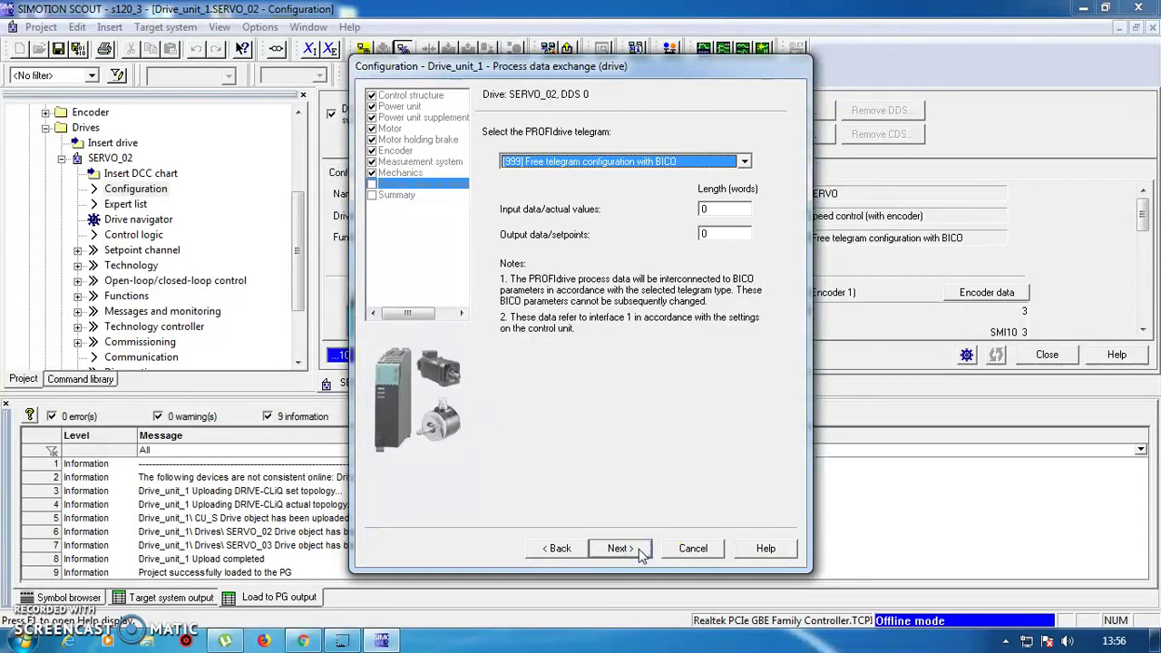
pyautogui.click(640, 553)
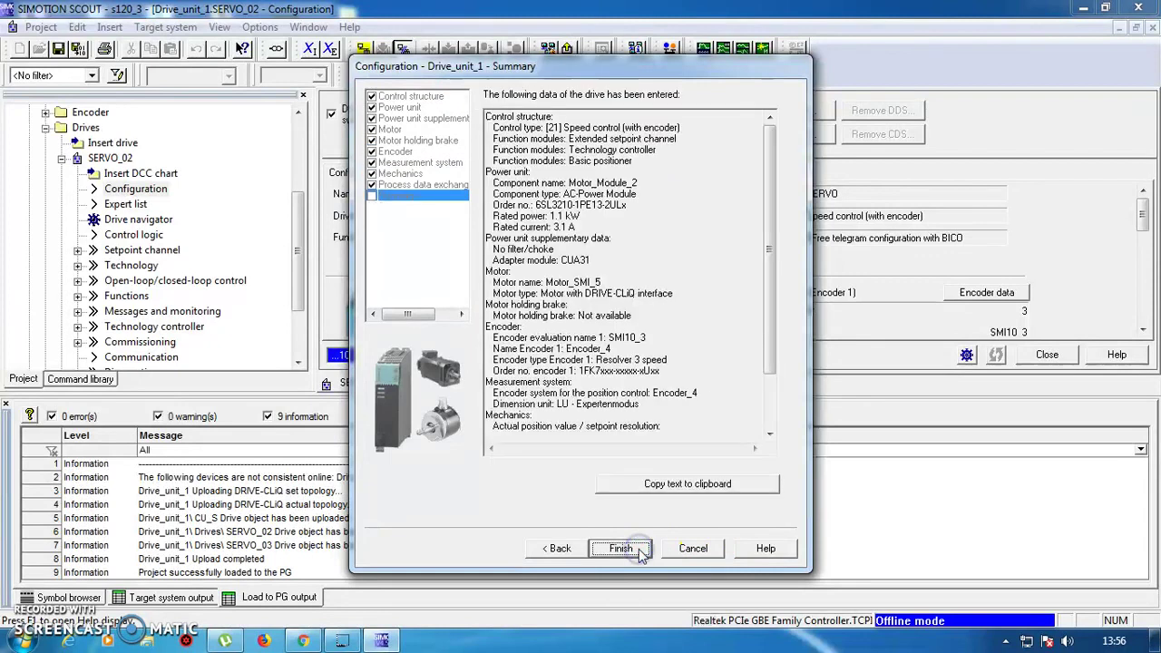
pyautogui.click(641, 550)
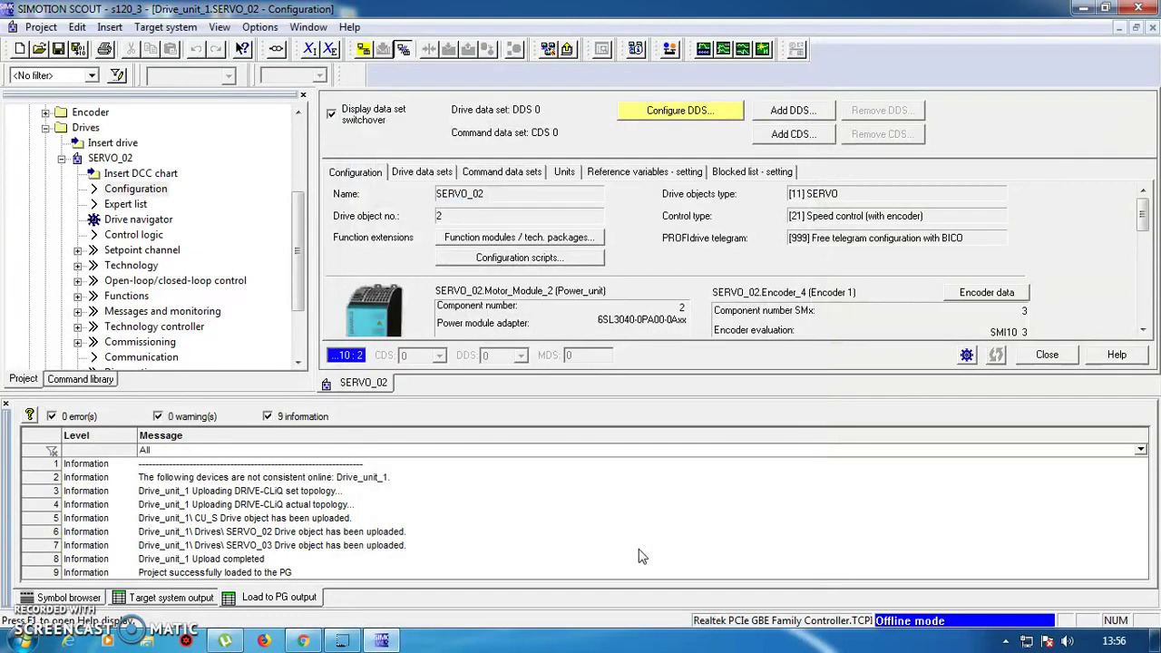
# Step: In SERVO_02's control logic, connect p840[0] ON/OFF (OFF1) to CU_S digital input r722 Bit0 (DI 0)
pyautogui.click(295, 230)
pyautogui.moveTo(295, 230); pyautogui.dragTo(299, 222)
pyautogui.moveTo(299, 225); pyautogui.dragTo(300, 232)
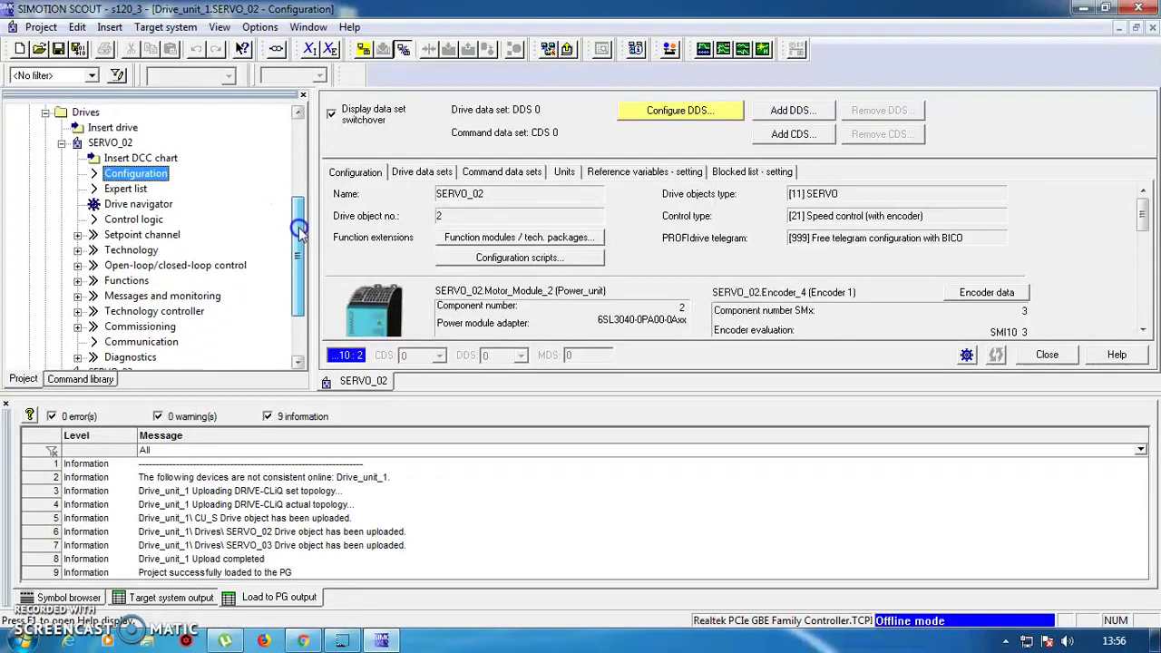
pyautogui.click(156, 220)
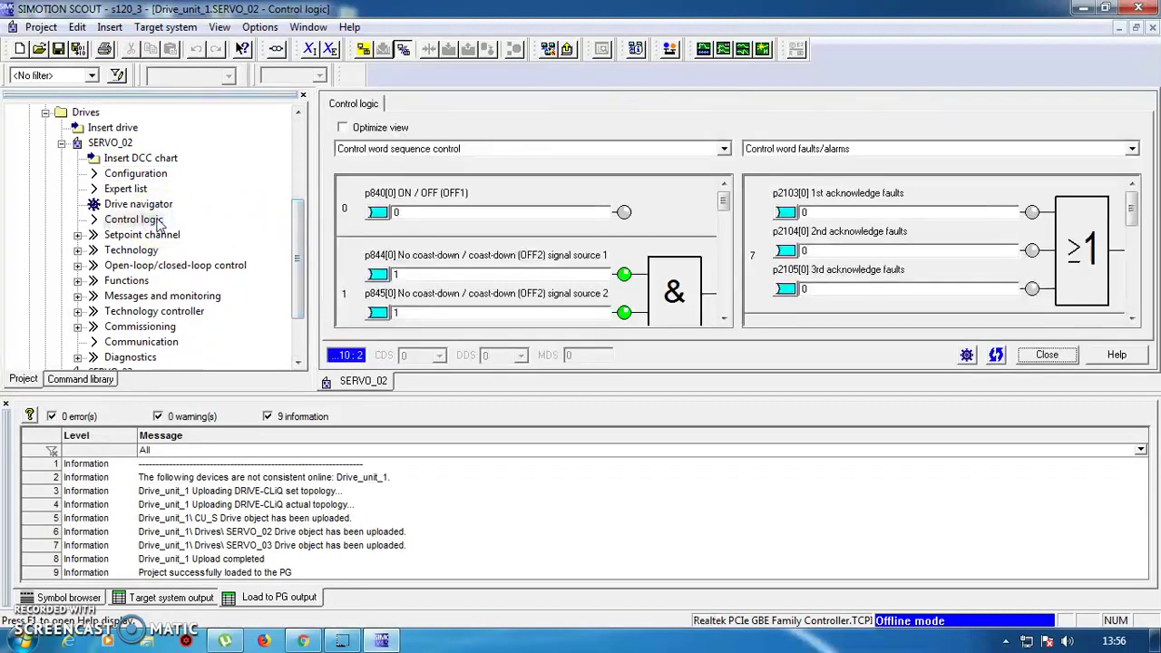
pyautogui.click(490, 216)
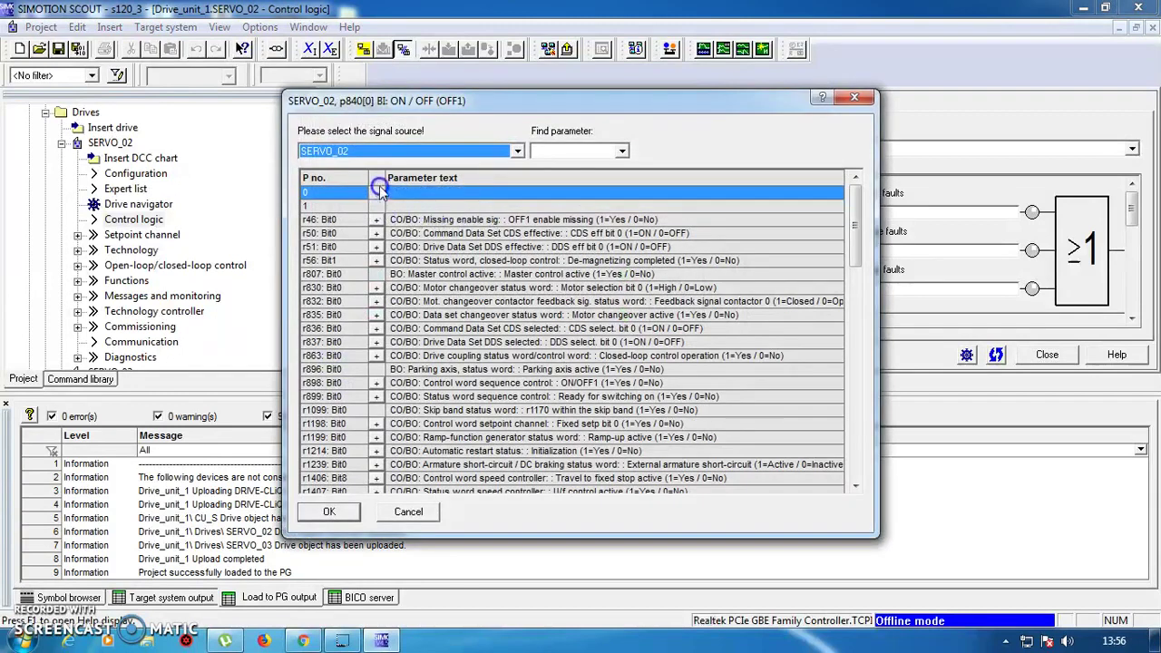
pyautogui.click(523, 153)
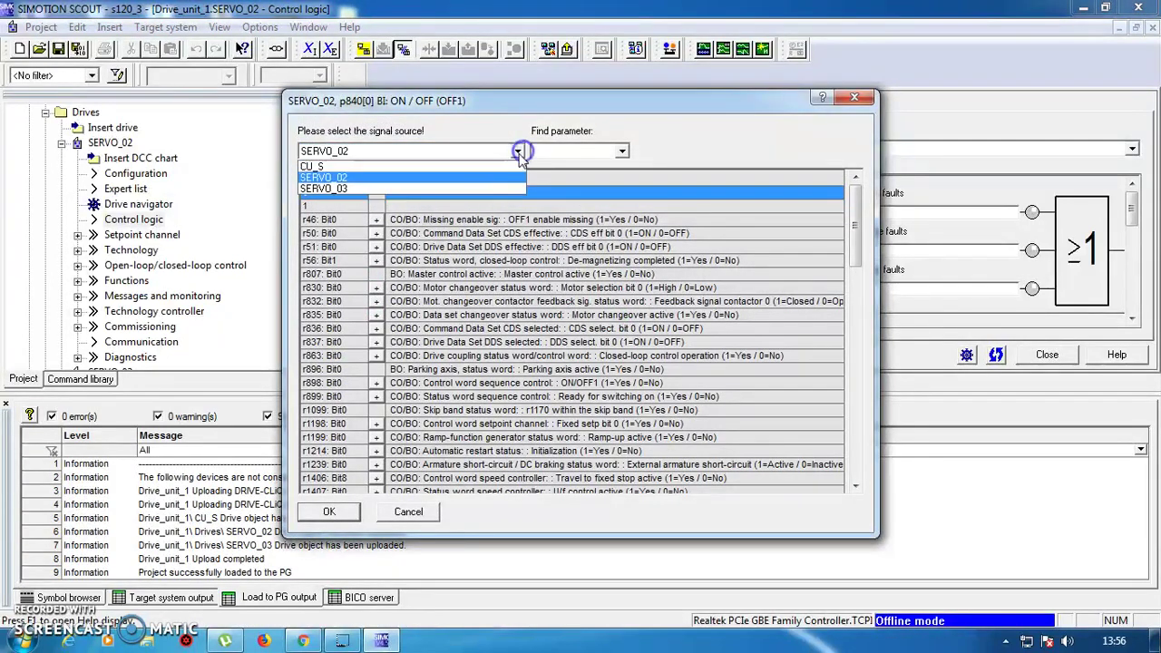
pyautogui.click(462, 162)
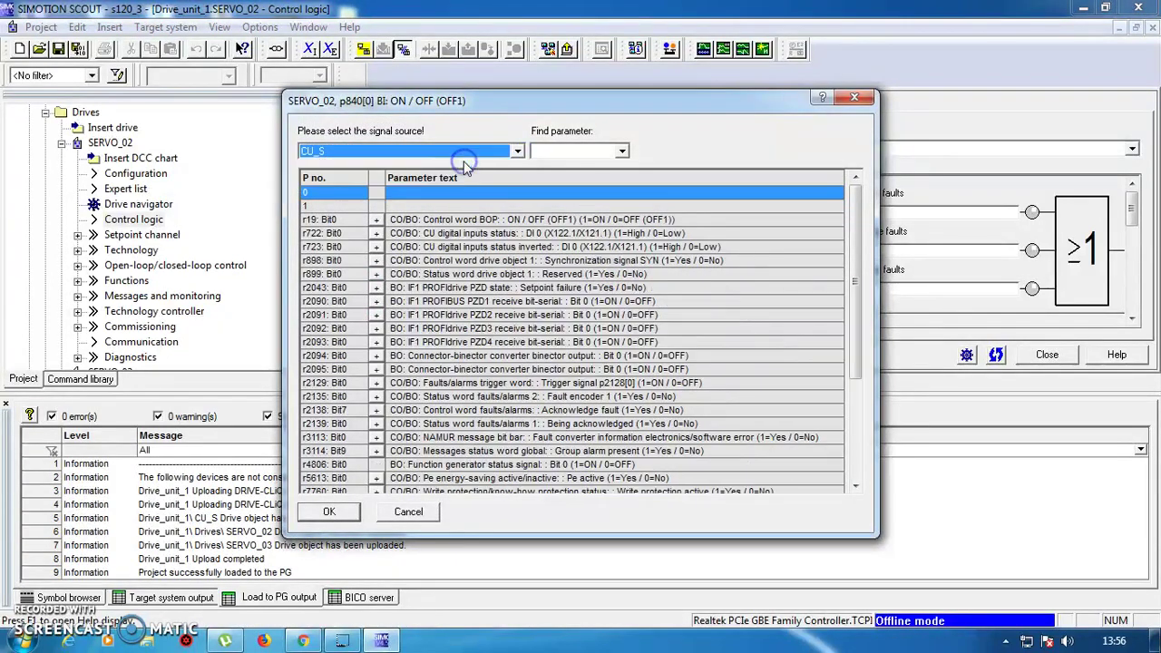
pyautogui.click(376, 234)
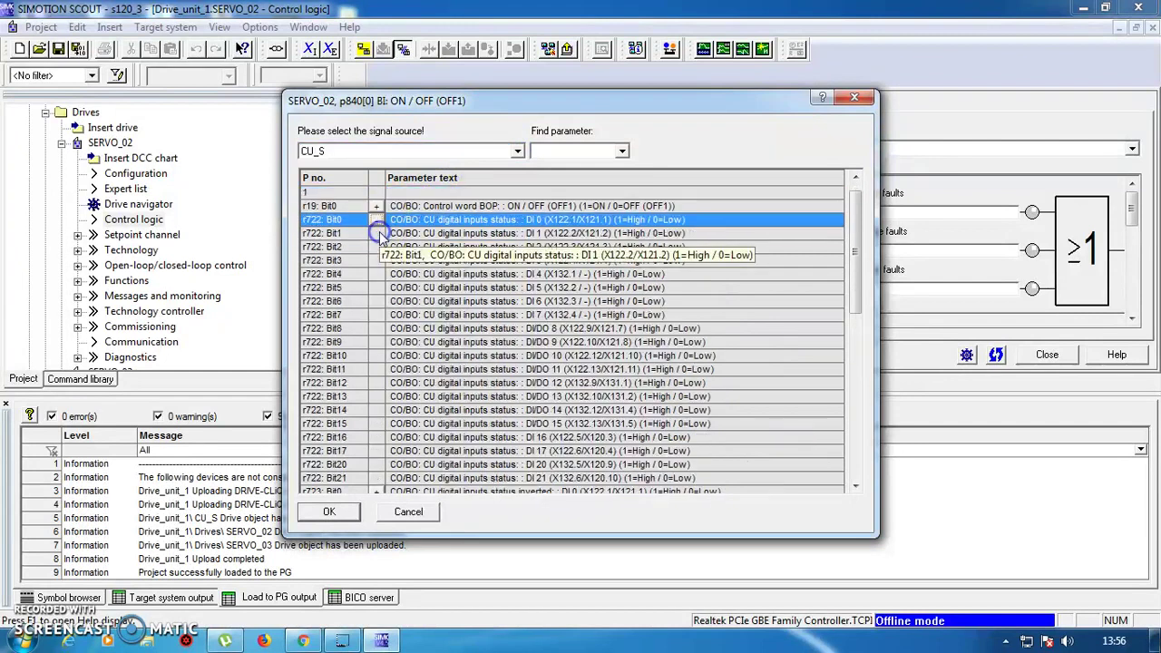
pyautogui.doubleClick(441, 222)
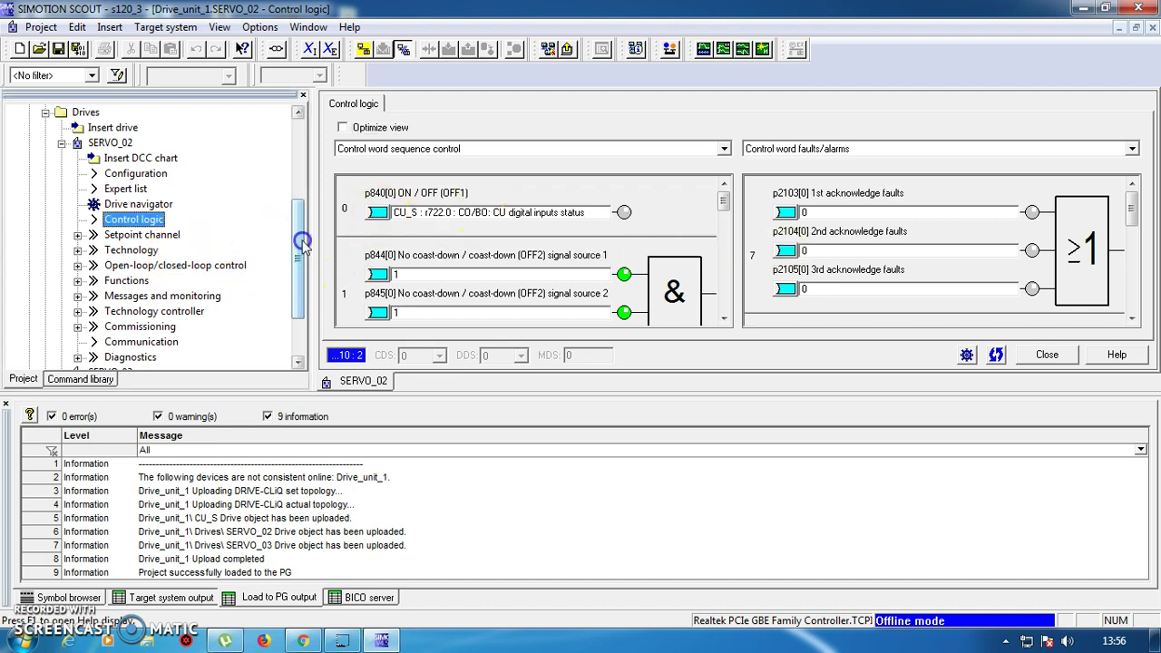
# Step: Set SERVO_02's active homing mode to Encoder zero mark in the basic positioner's homing configuration
pyautogui.moveTo(299, 238); pyautogui.dragTo(298, 249)
pyautogui.click(79, 234)
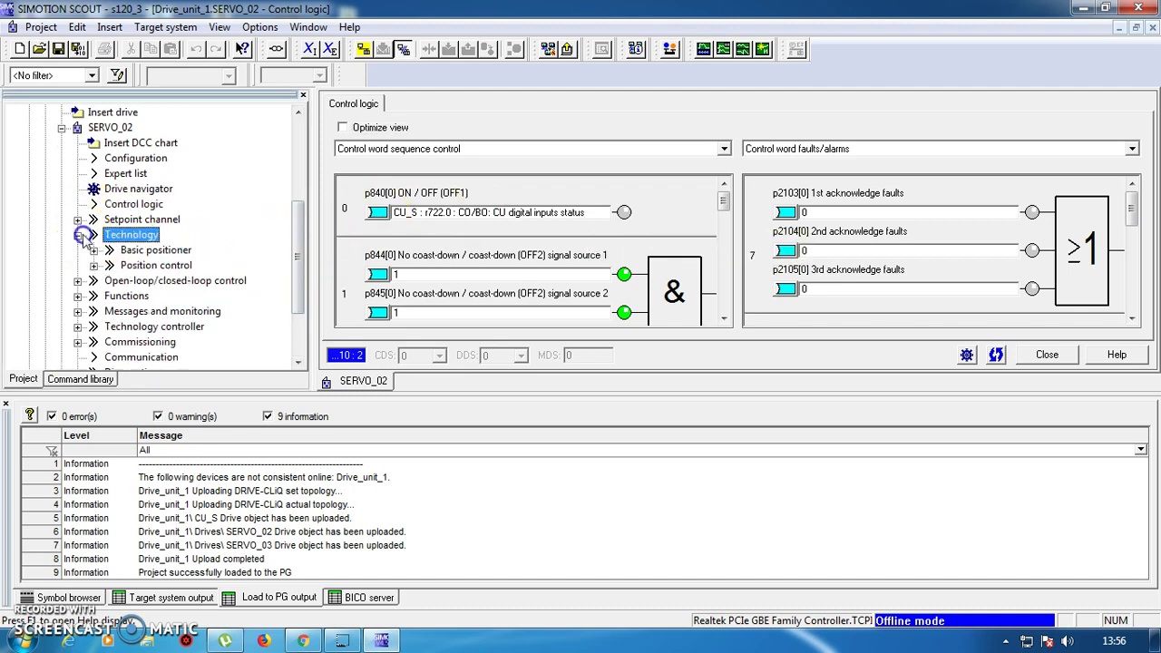
pyautogui.doubleClick(159, 250)
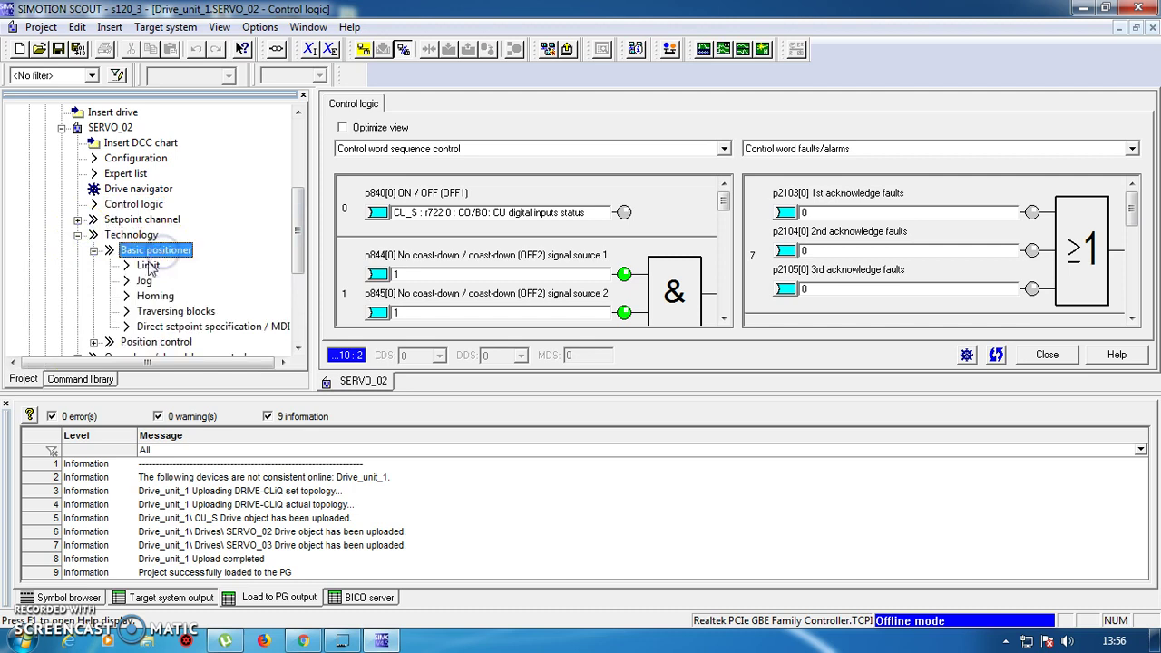
pyautogui.doubleClick(155, 296)
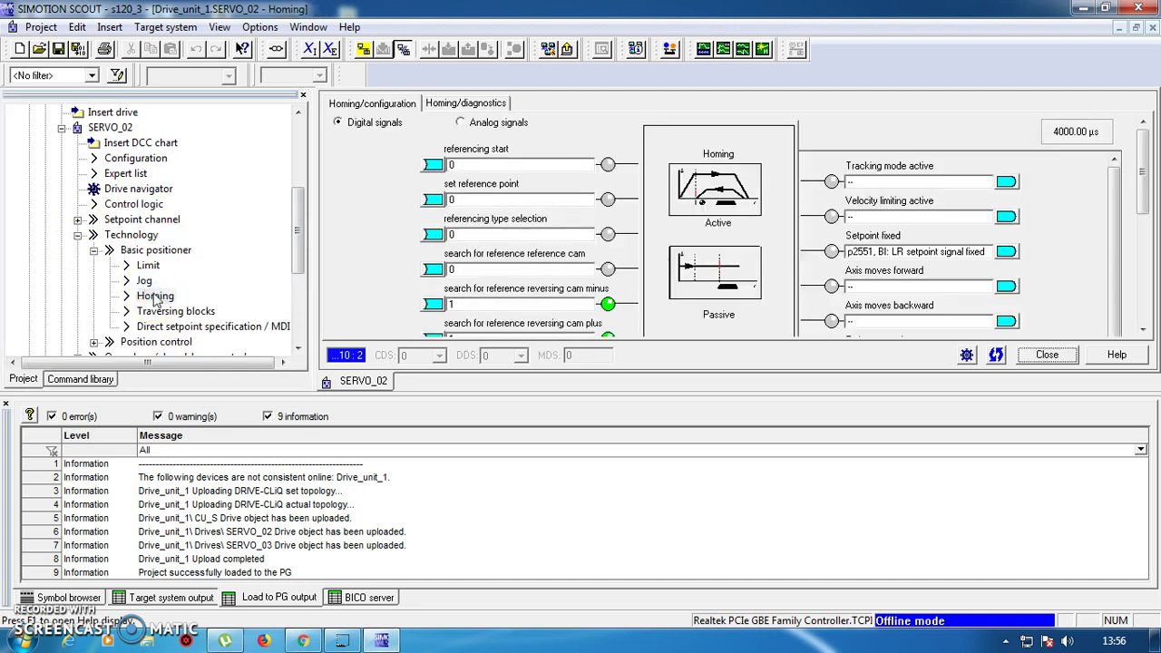
pyautogui.click(718, 229)
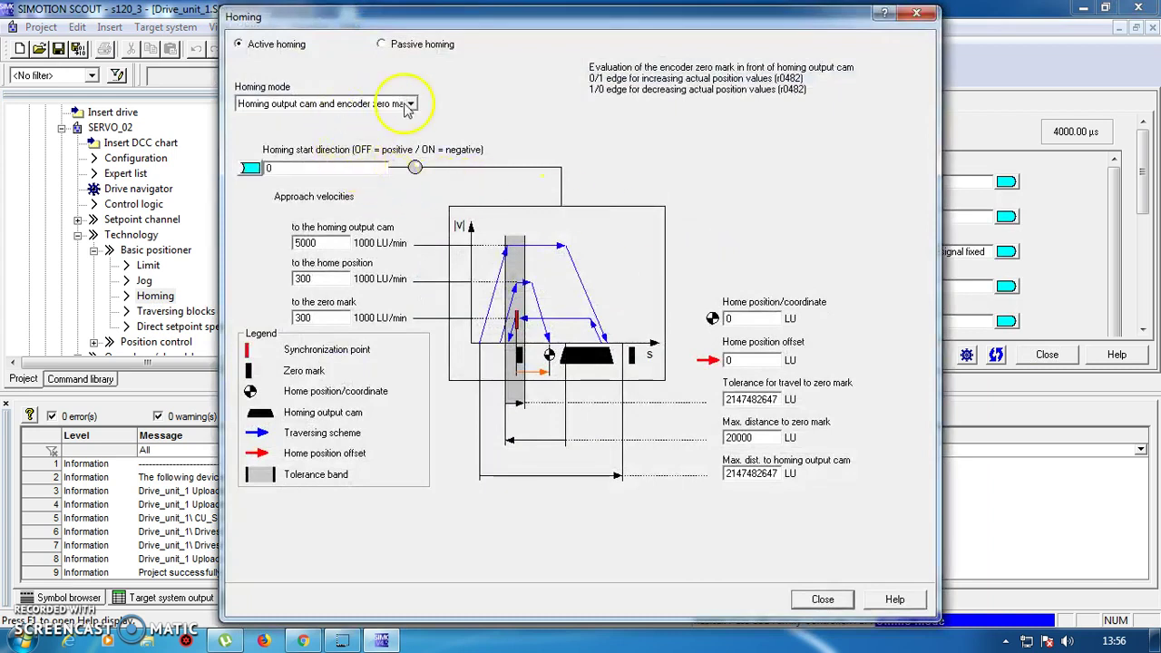
pyautogui.click(408, 104)
pyautogui.click(309, 130)
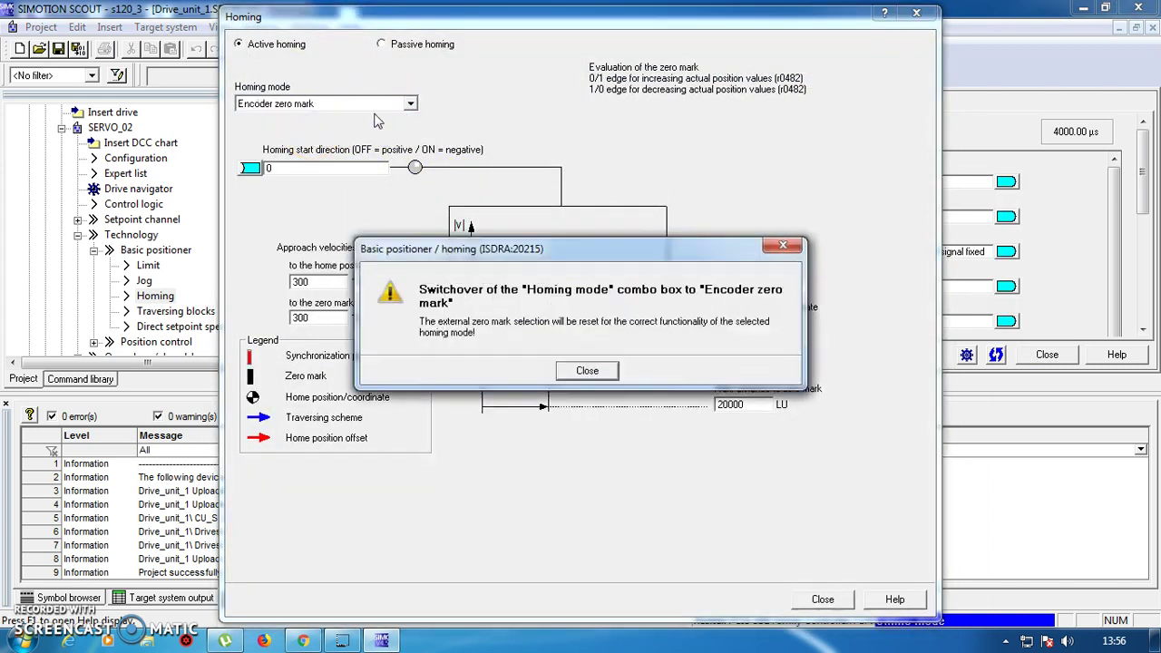
pyautogui.click(588, 371)
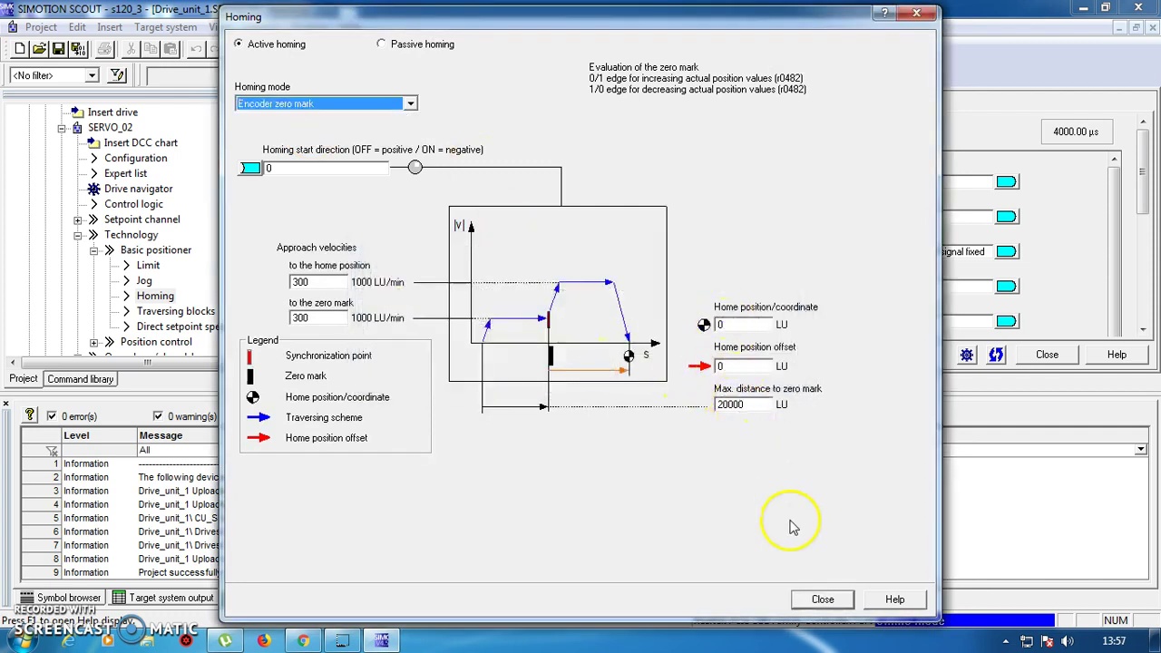
pyautogui.click(823, 600)
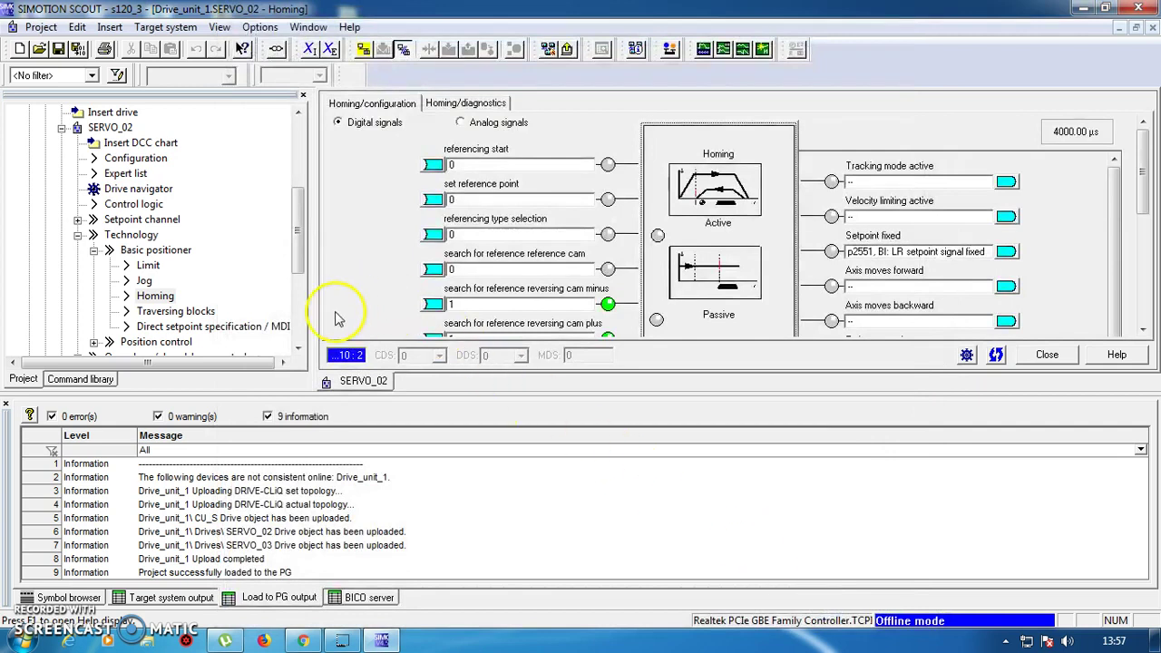
# Step: Try to open the commissioning control panel for SERVO_02 in offline mode
pyautogui.moveTo(294, 254); pyautogui.dragTo(295, 300)
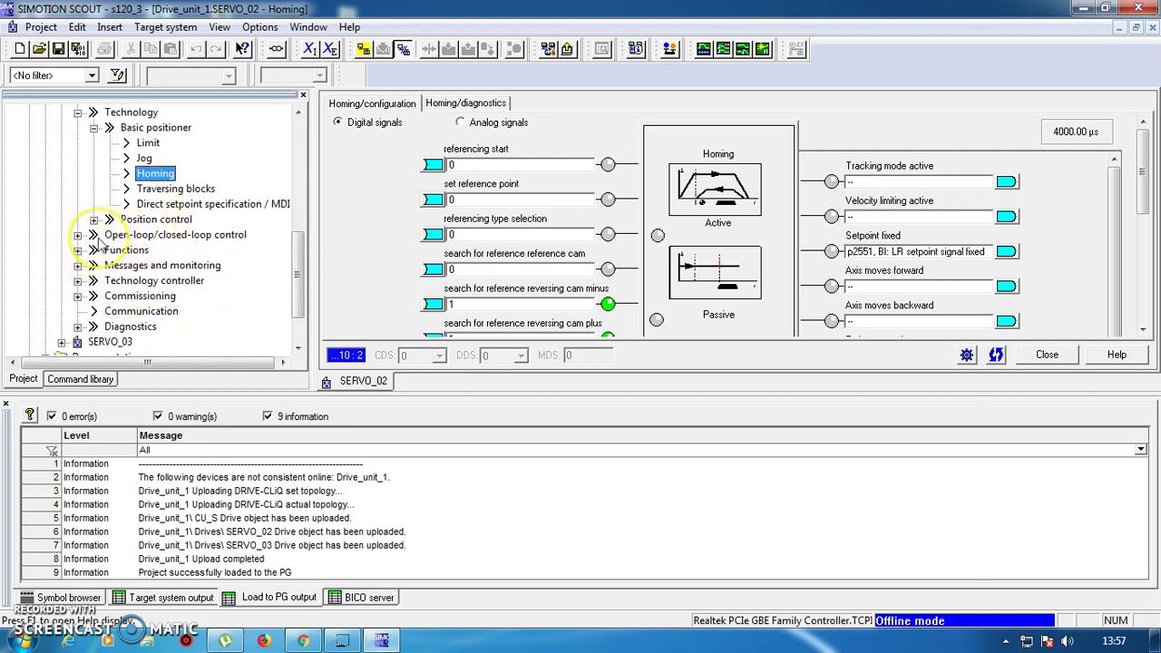
pyautogui.click(78, 296)
pyautogui.doubleClick(138, 266)
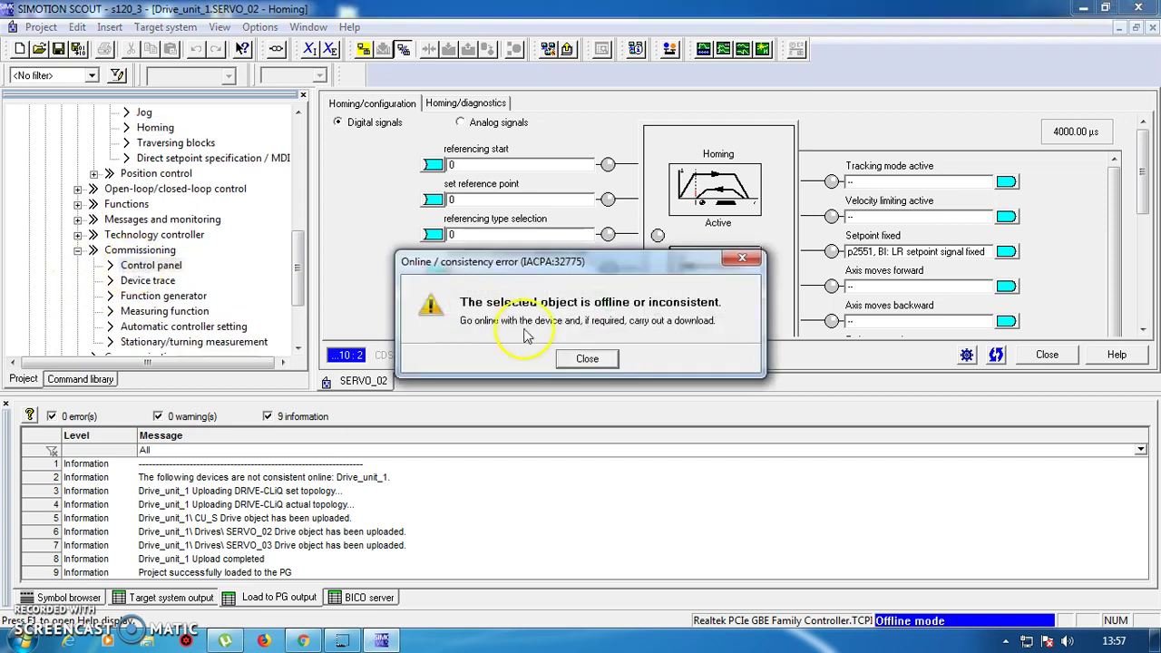
pyautogui.click(601, 359)
# Step: Connect Drive_unit_1 as the target device to go online
pyautogui.moveTo(305, 261); pyautogui.dragTo(322, 159)
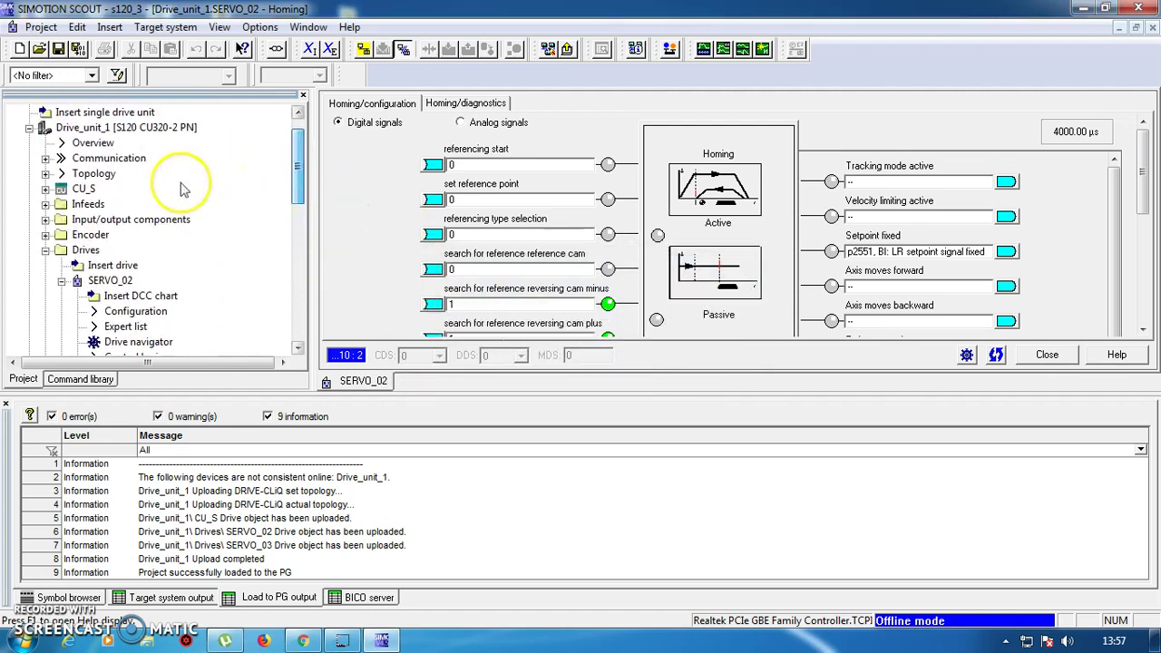
pyautogui.rightClick(143, 131)
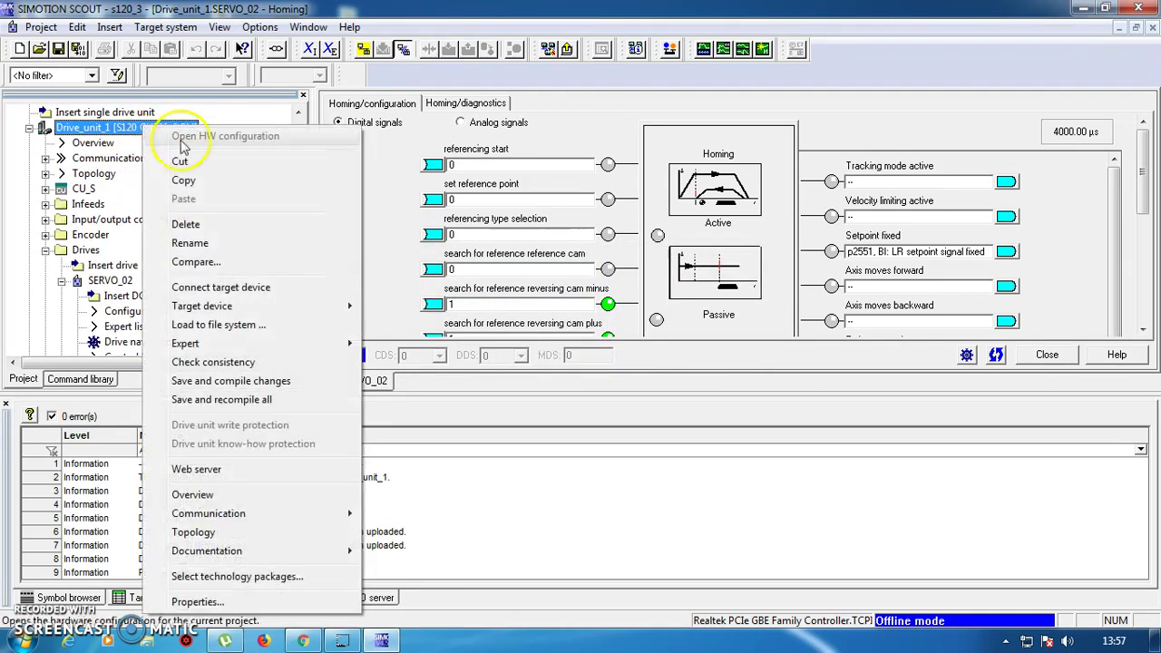
pyautogui.click(225, 288)
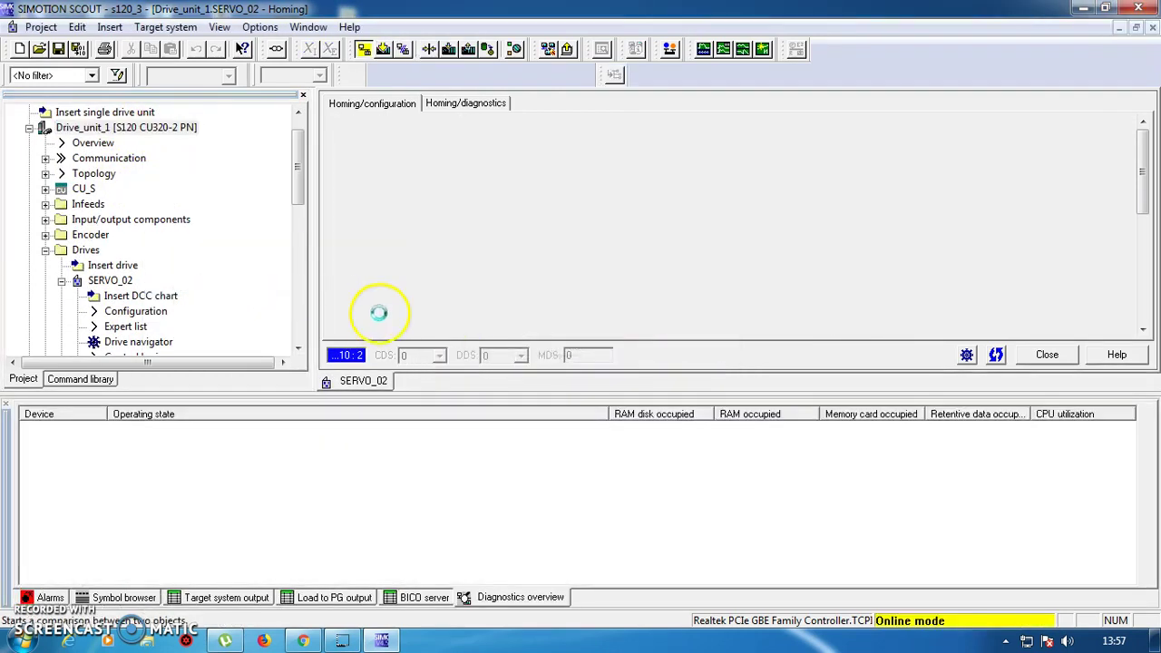
# Step: Try to open SERVO_02's commissioning control panel in online mode
pyautogui.moveTo(299, 191); pyautogui.dragTo(300, 275)
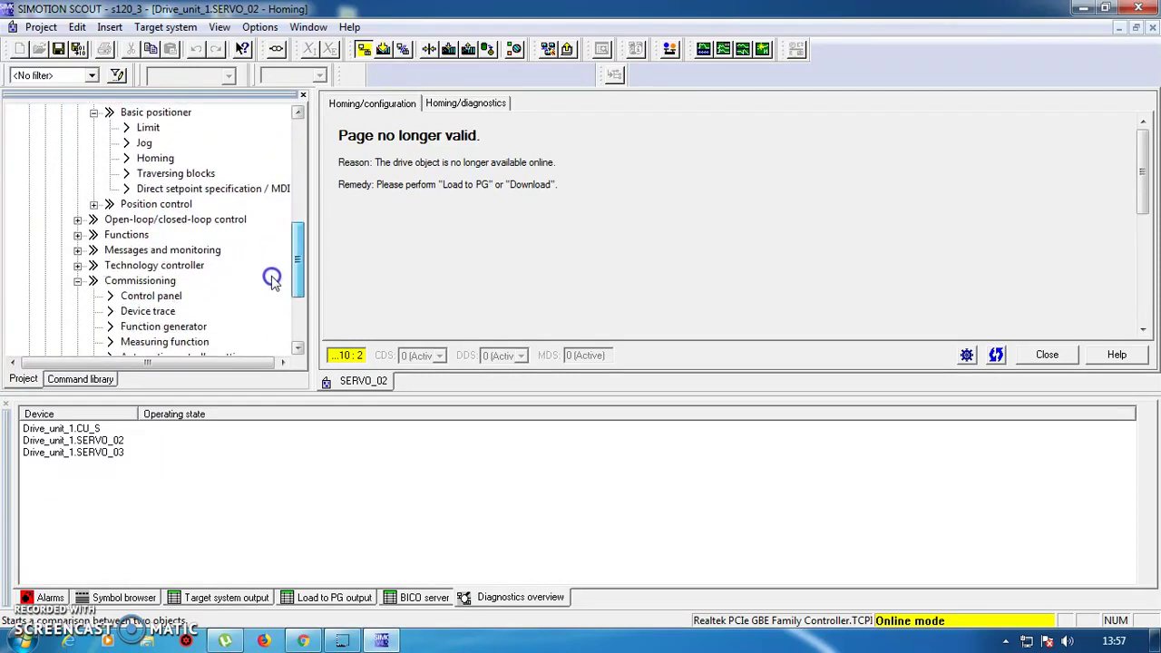
pyautogui.doubleClick(156, 297)
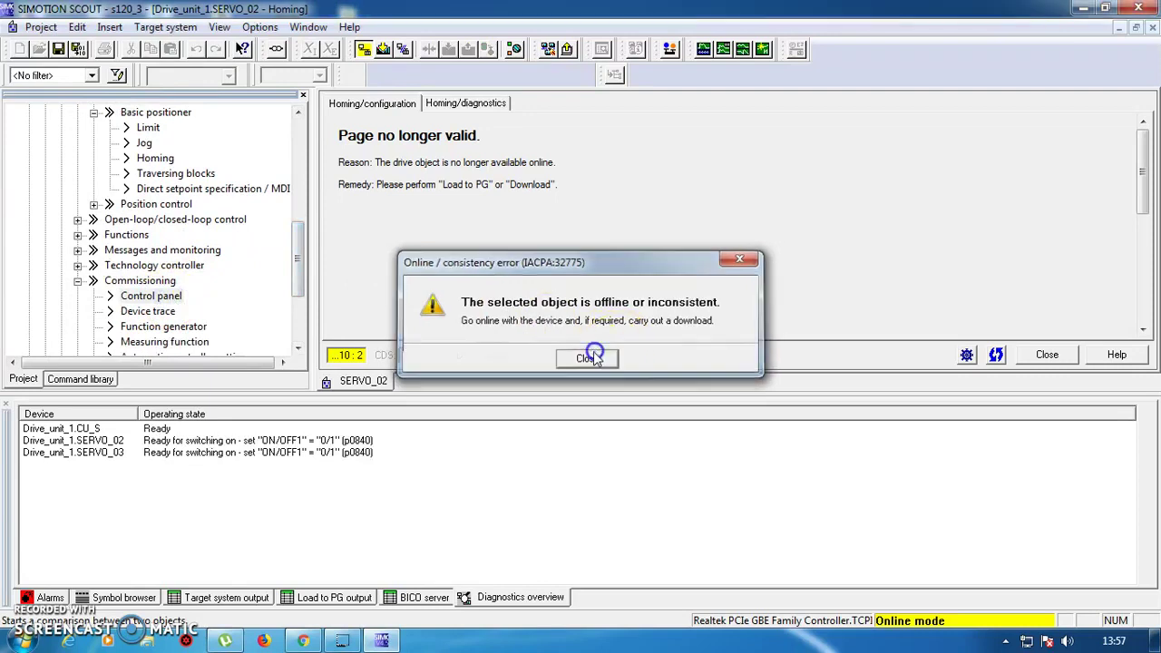
pyautogui.click(589, 358)
pyautogui.moveTo(297, 260)
pyautogui.mouseDown()
pyautogui.moveTo(306, 203)
pyautogui.moveTo(327, 192)
pyautogui.moveTo(329, 158)
pyautogui.moveTo(305, 246)
pyautogui.mouseUp()
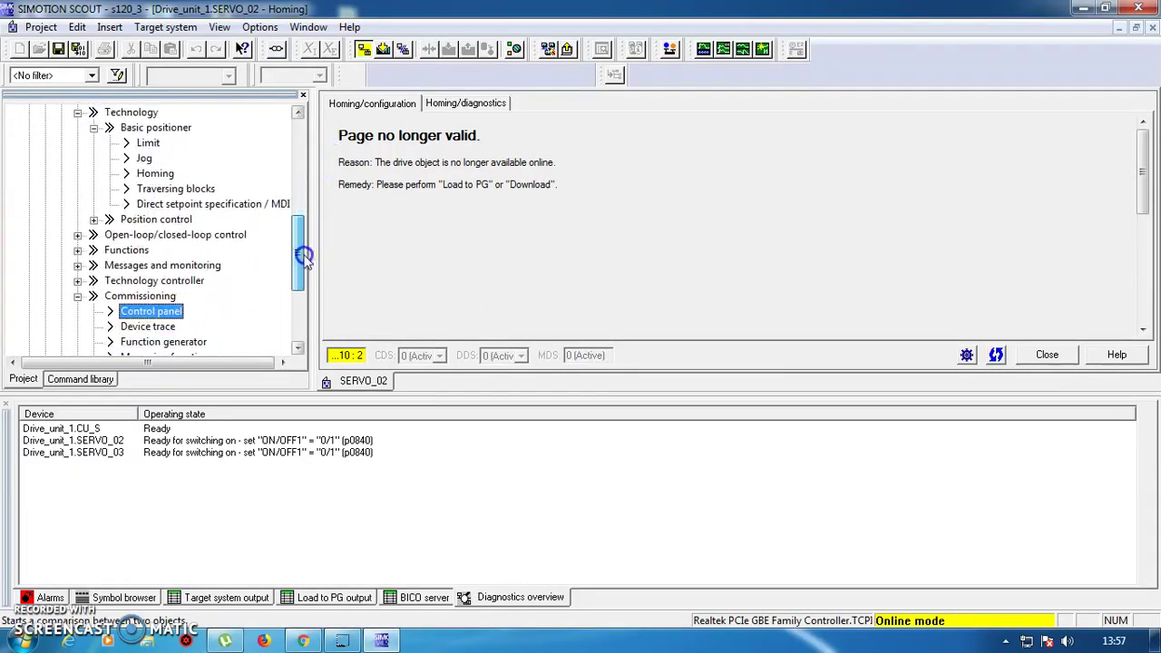
pyautogui.doubleClick(168, 316)
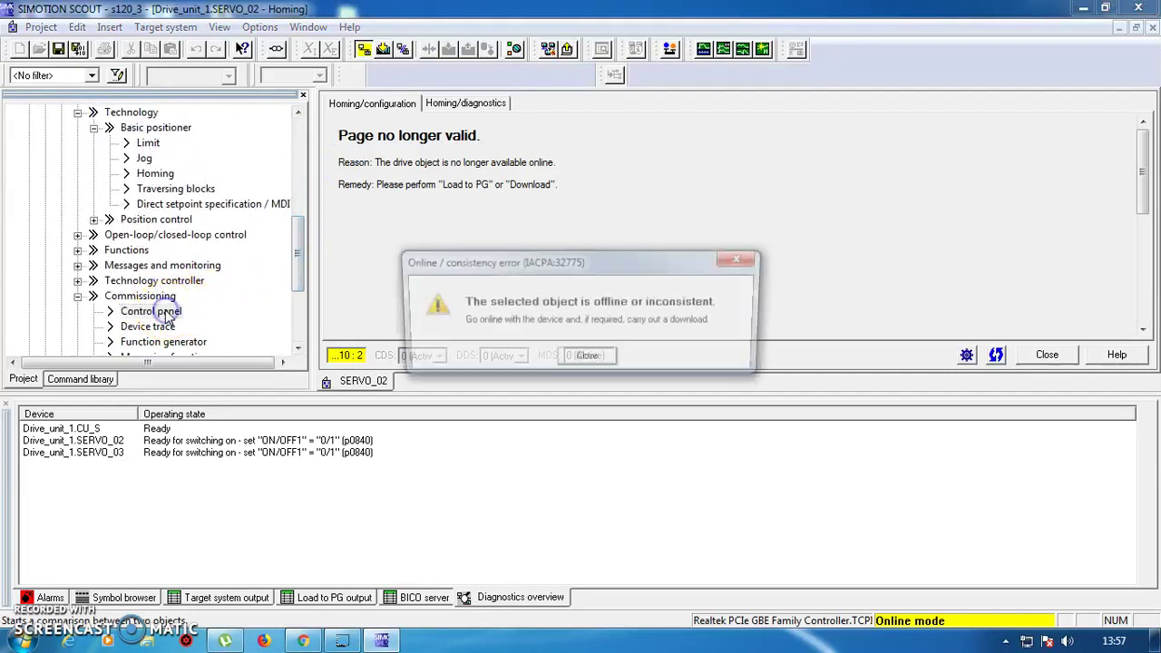
pyautogui.click(587, 360)
# Step: Download the configuration to Drive_unit_1 and copy RAM to ROM
pyautogui.click(302, 280)
pyautogui.moveTo(302, 279); pyautogui.dragTo(330, 129)
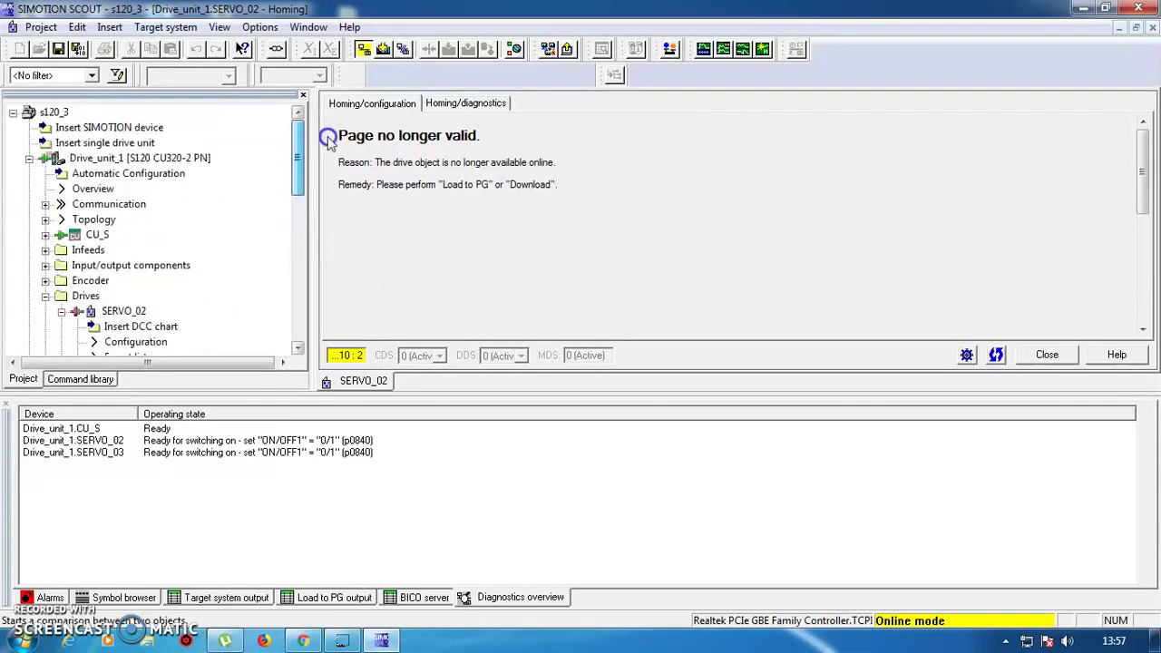
pyautogui.click(181, 159)
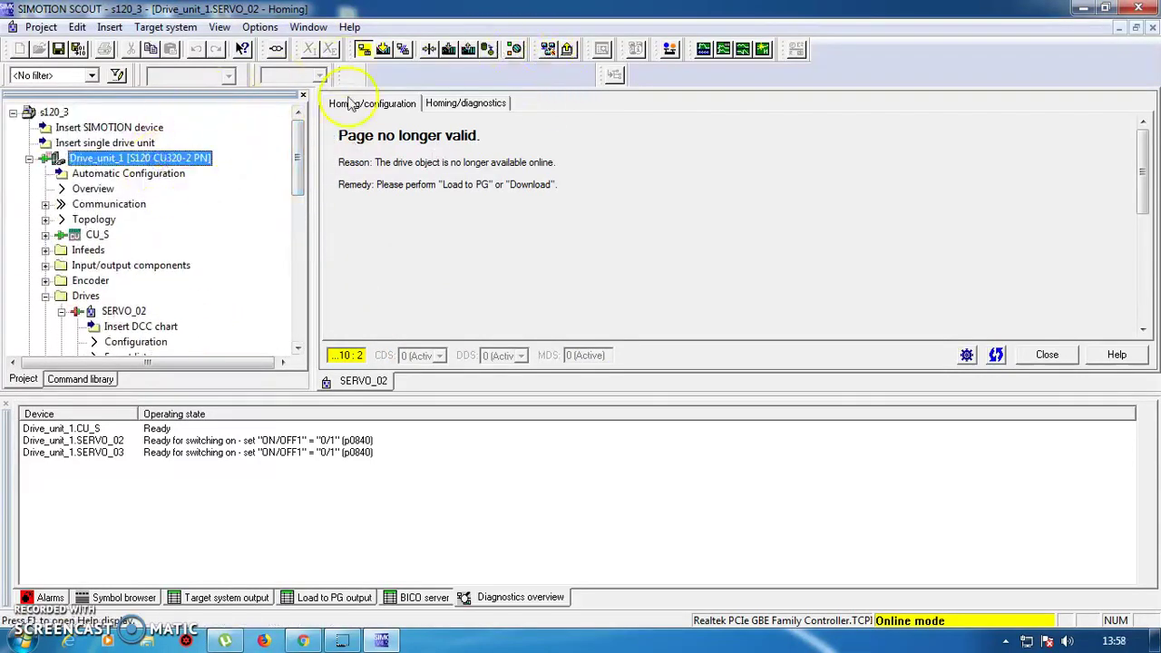
pyautogui.click(448, 48)
pyautogui.click(400, 338)
pyautogui.click(543, 422)
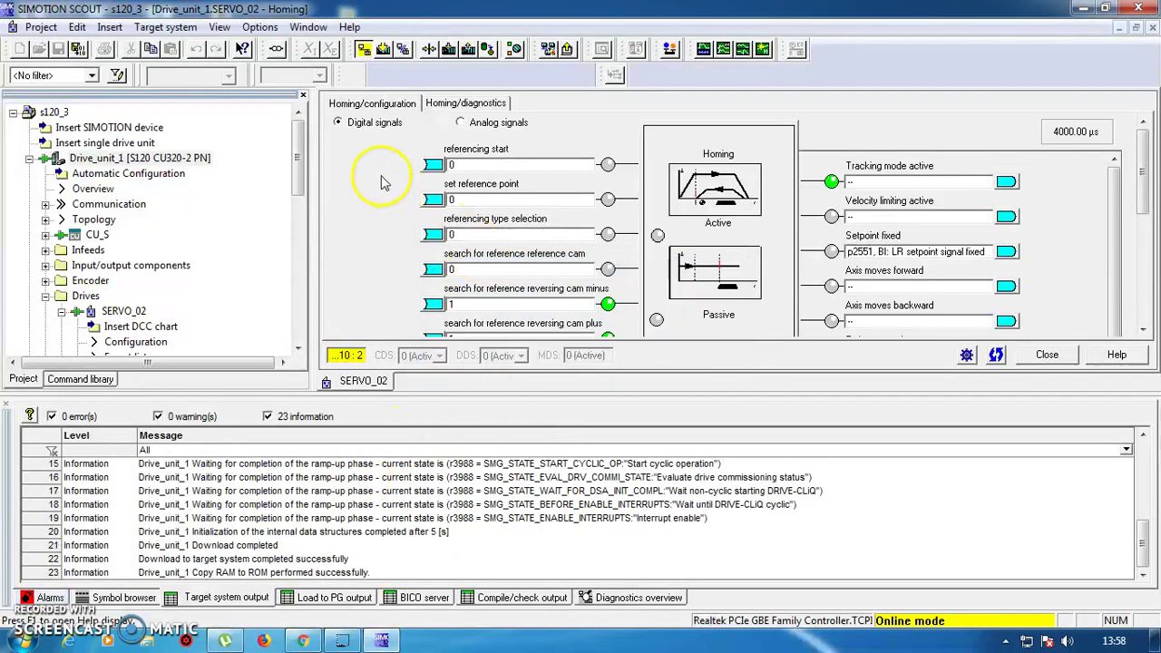
# Step: Open SERVO_02's control panel, assume control priority with active life-sign monitoring of 1000 ms, and set the enables
pyautogui.moveTo(292, 158); pyautogui.dragTo(289, 283)
pyautogui.doubleClick(150, 281)
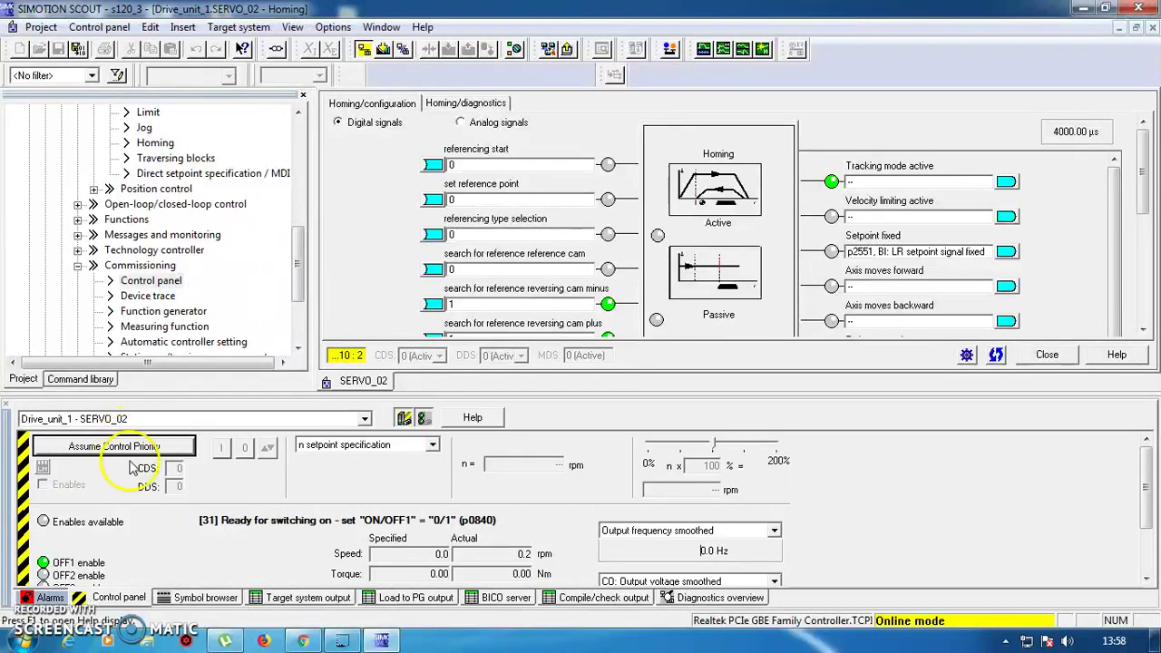
pyautogui.click(142, 446)
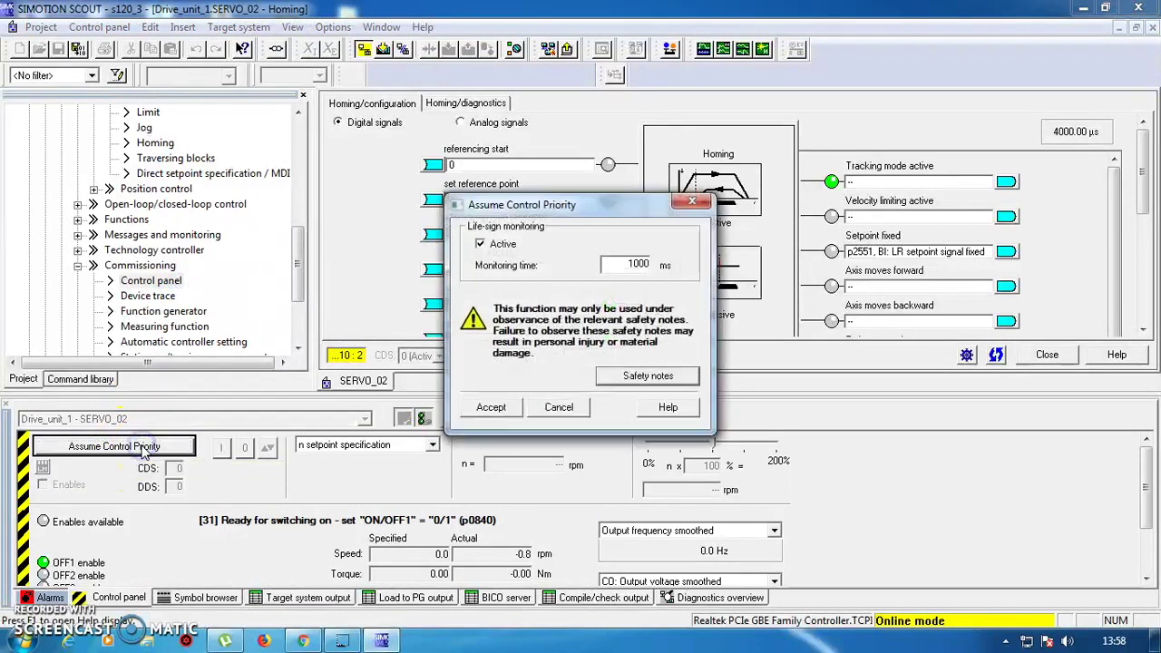
pyautogui.click(490, 407)
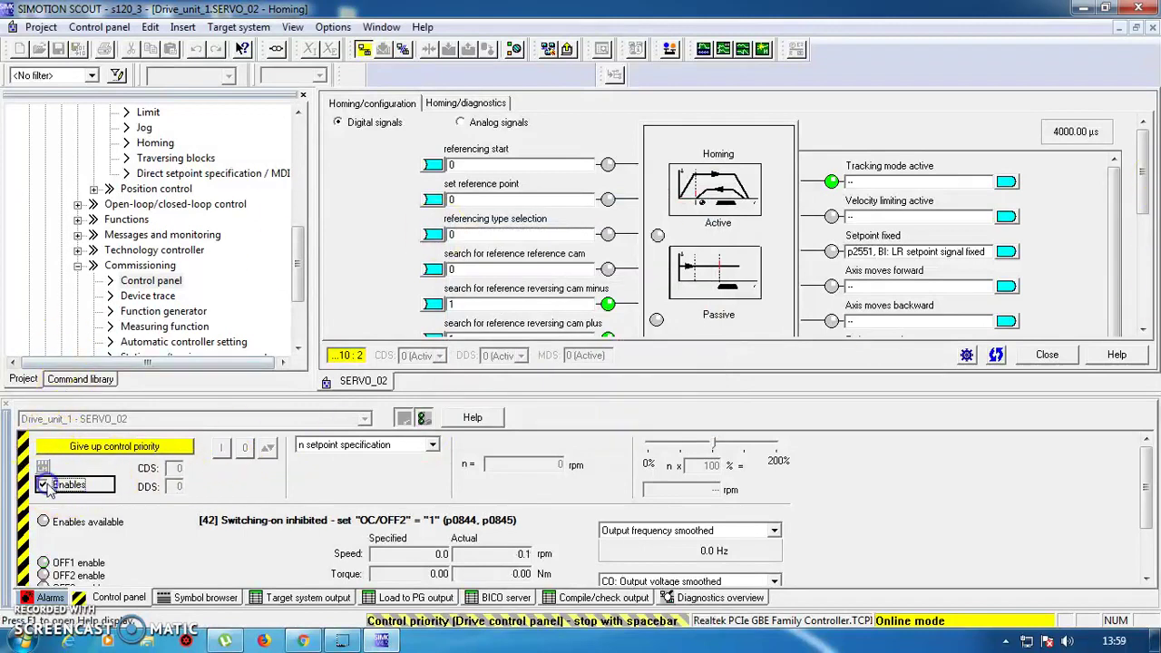
# Step: Choose Basic positioner with the homing procedure, switch the drive on and start homing SERVO_02
pyautogui.click(432, 444)
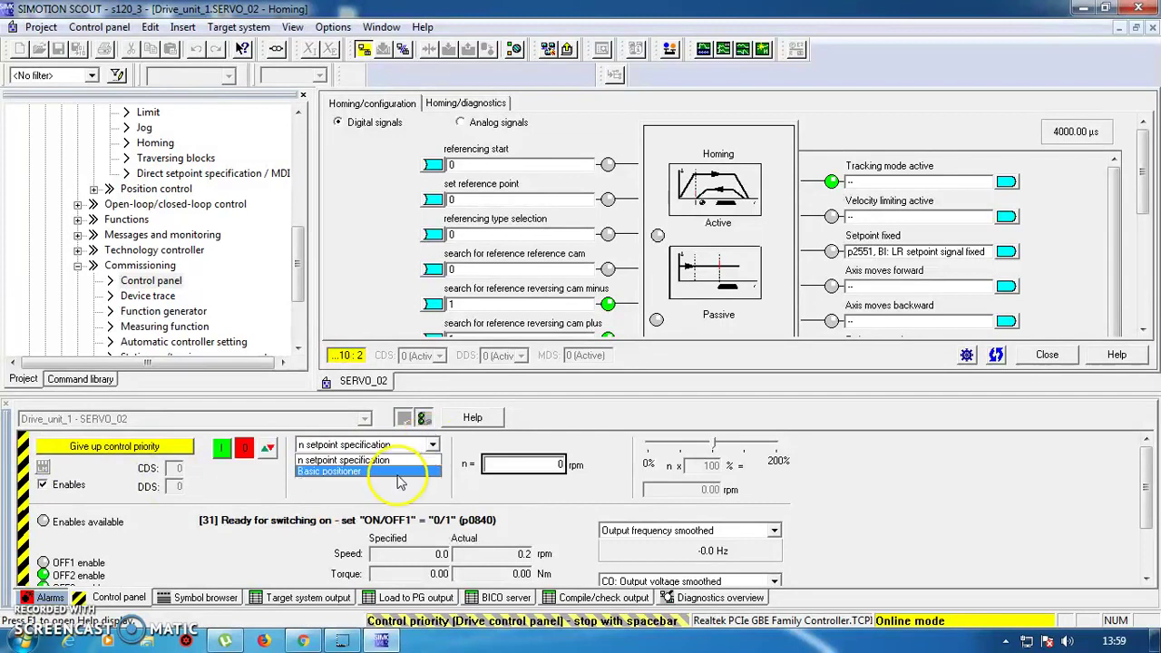
pyautogui.click(397, 474)
pyautogui.click(267, 481)
pyautogui.click(220, 447)
pyautogui.click(266, 448)
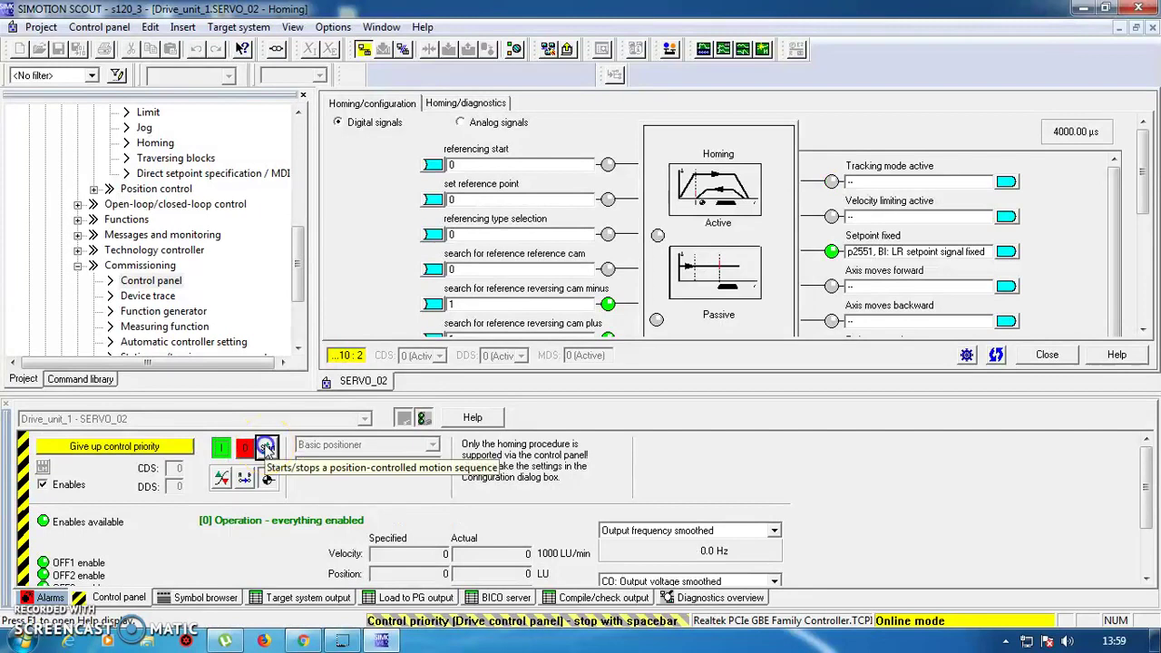
pyautogui.click(267, 448)
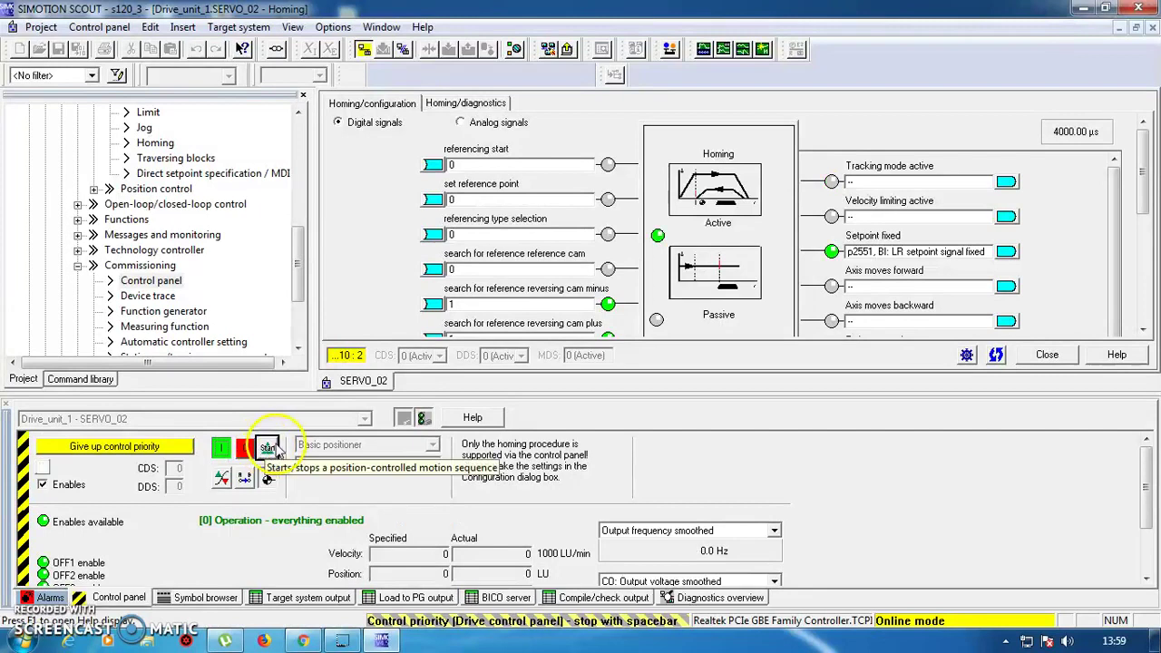
# Step: Remove the drive enables and give up control priority over SERVO_02
pyautogui.click(54, 488)
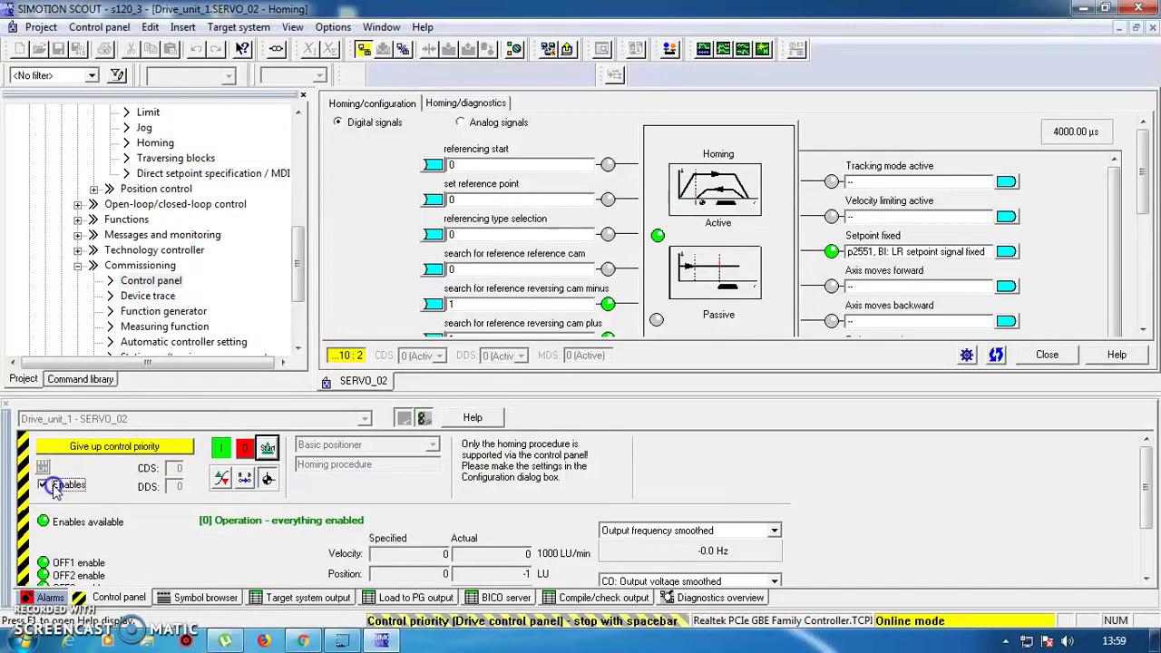
pyautogui.click(114, 447)
pyautogui.click(624, 399)
pyautogui.click(547, 397)
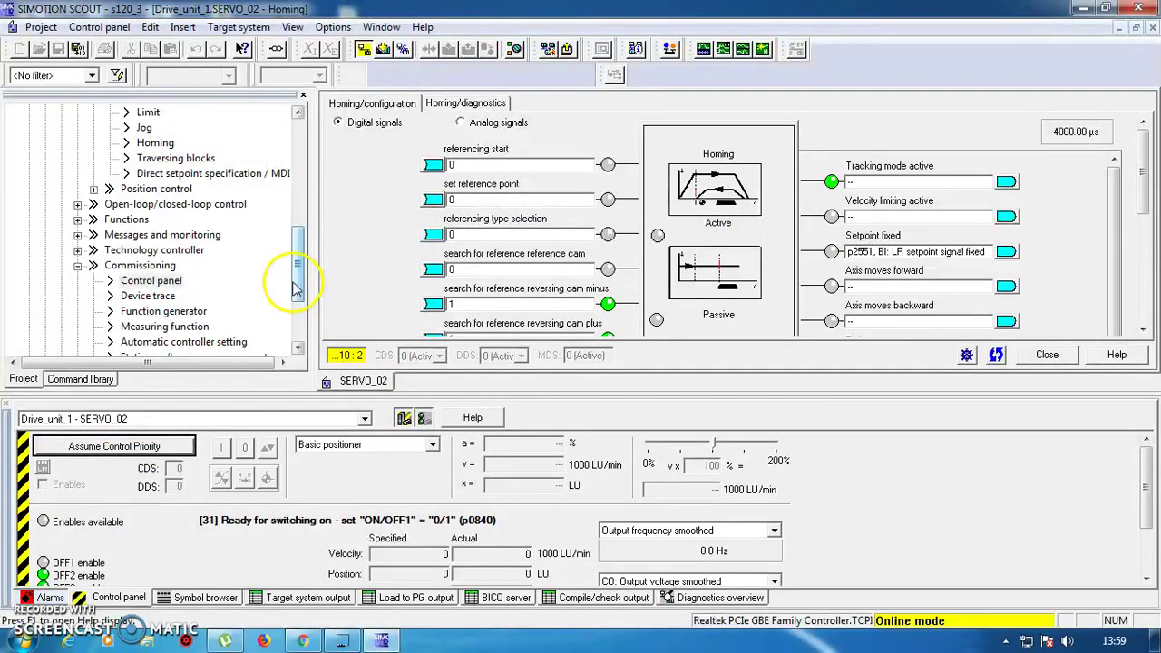
pyautogui.moveTo(306, 284); pyautogui.dragTo(305, 246)
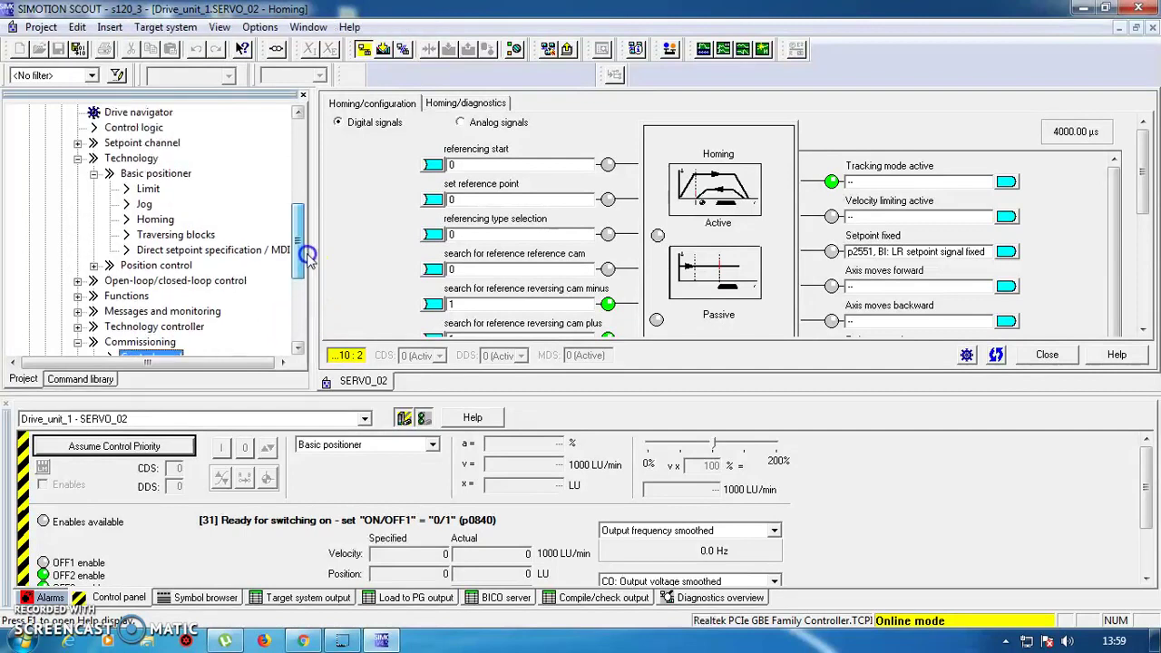
# Step: Open SERVO_02's traversing blocks configuration and interconnect the activate traversing task signal with CU_S digital input r722.1
pyautogui.doubleClick(202, 235)
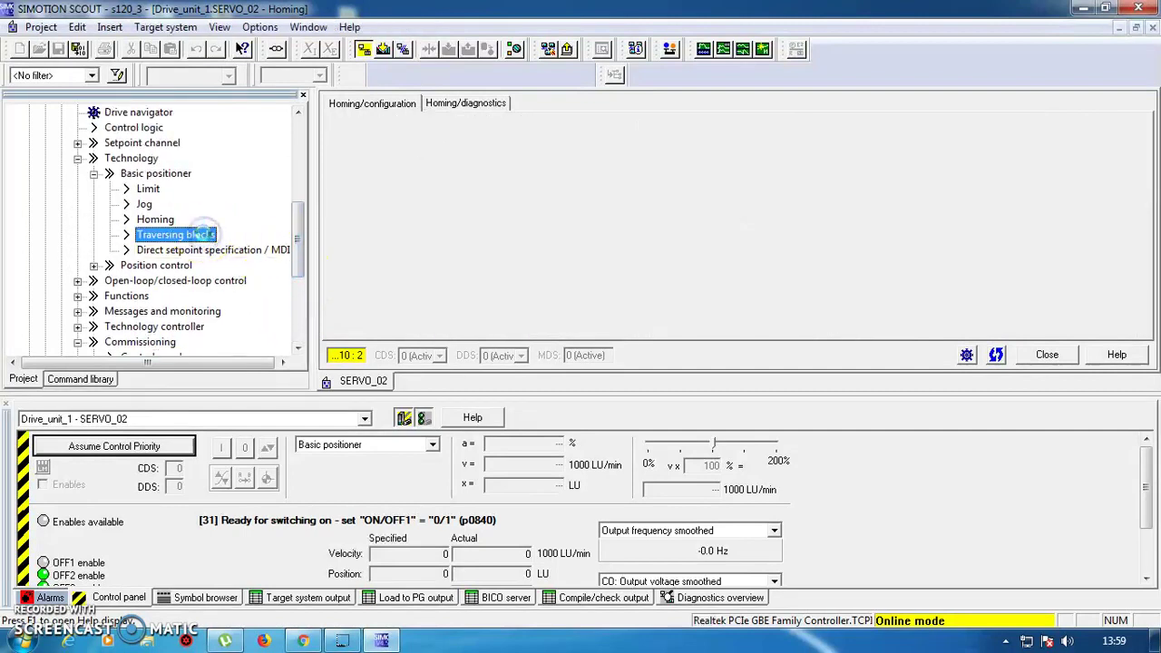
pyautogui.click(420, 233)
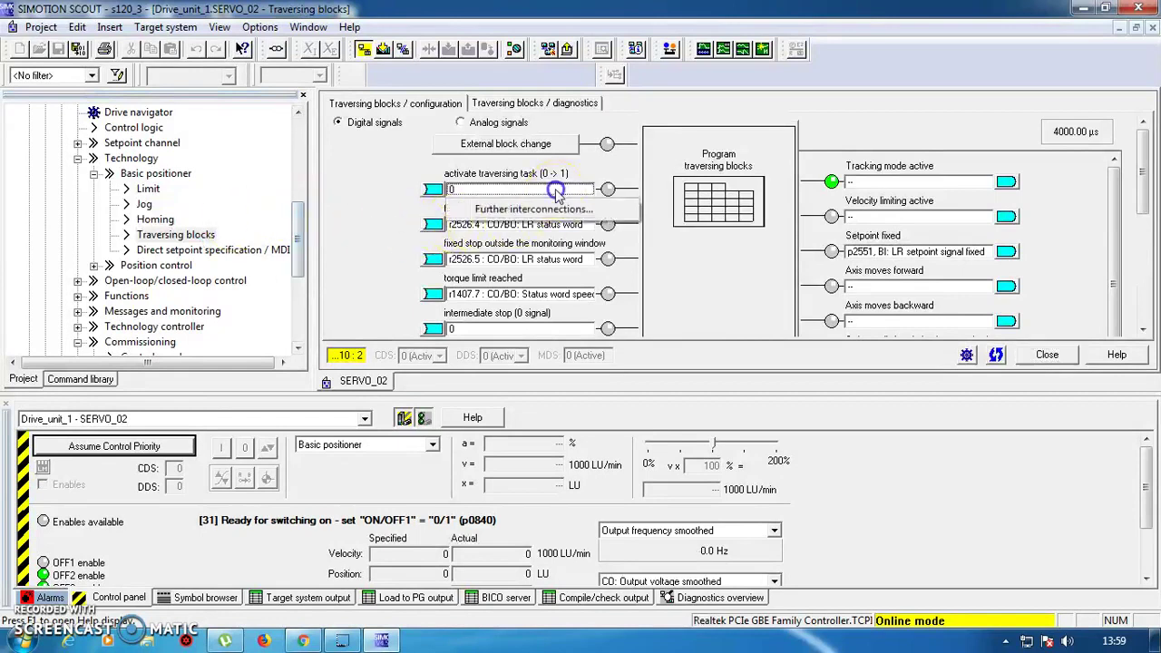
pyautogui.click(552, 188)
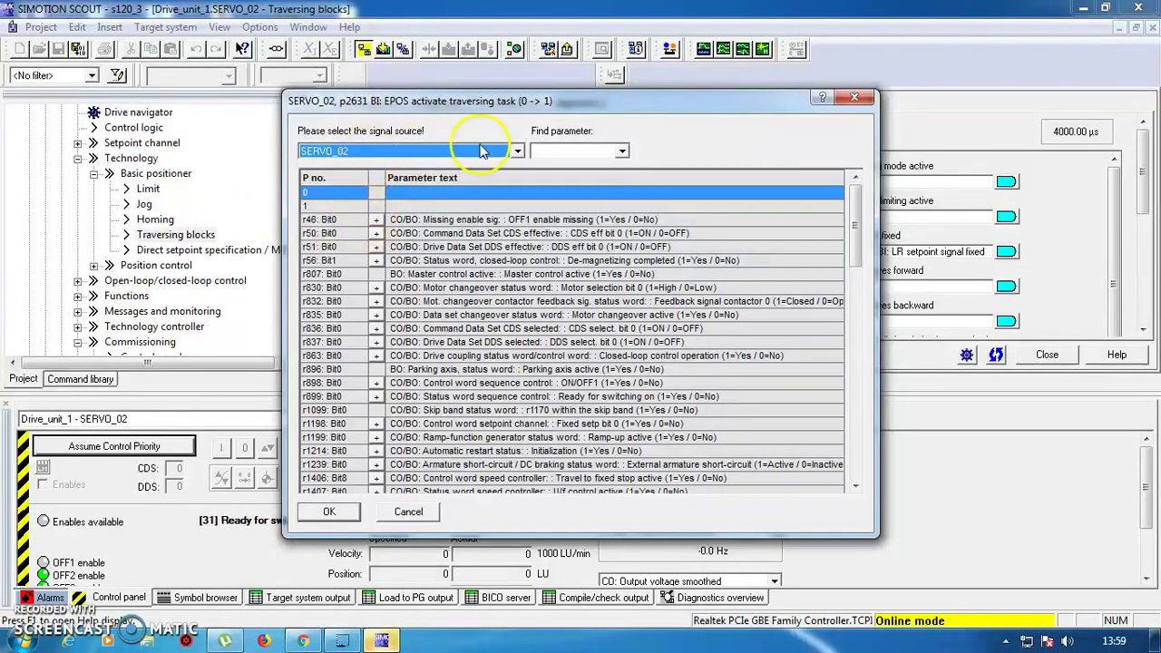
pyautogui.click(517, 150)
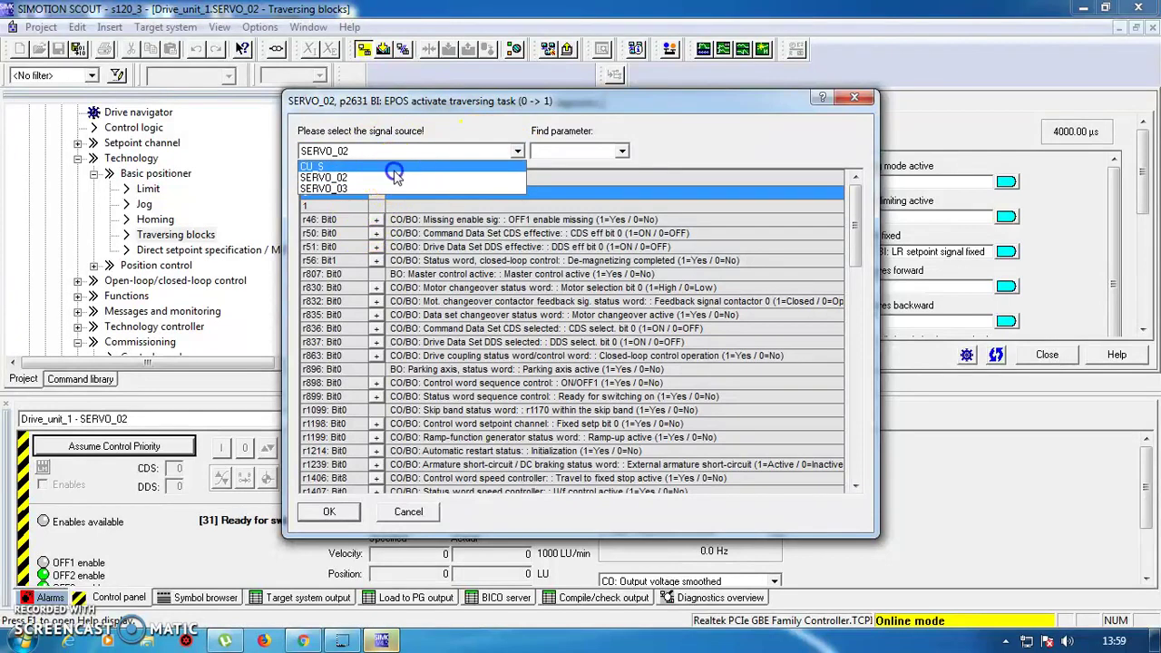
pyautogui.click(390, 166)
pyautogui.click(375, 235)
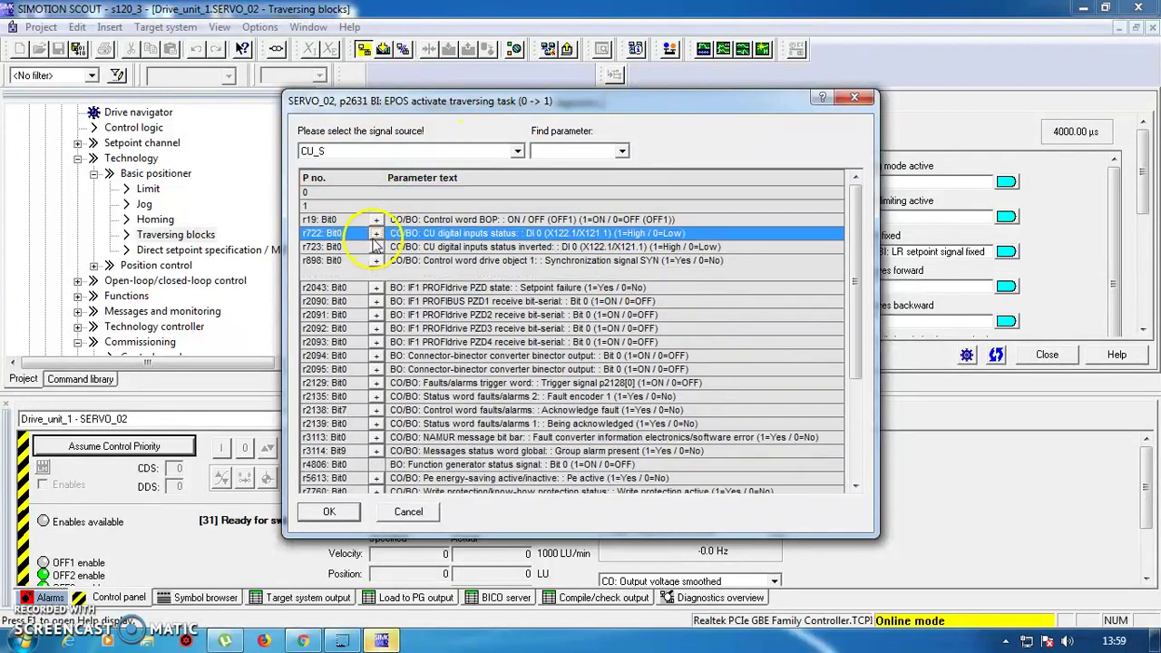
pyautogui.doubleClick(410, 238)
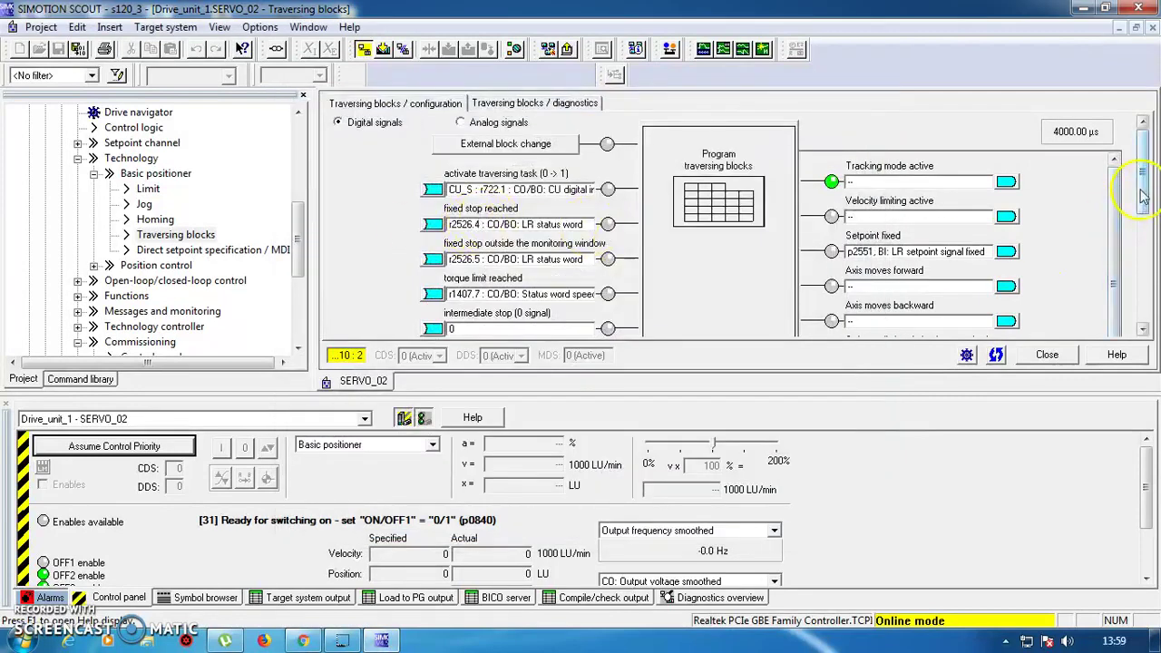
# Step: Set the signal sources for intermediate stop and reject traversing task to constant 1
pyautogui.scroll(-5, 1121, 225)
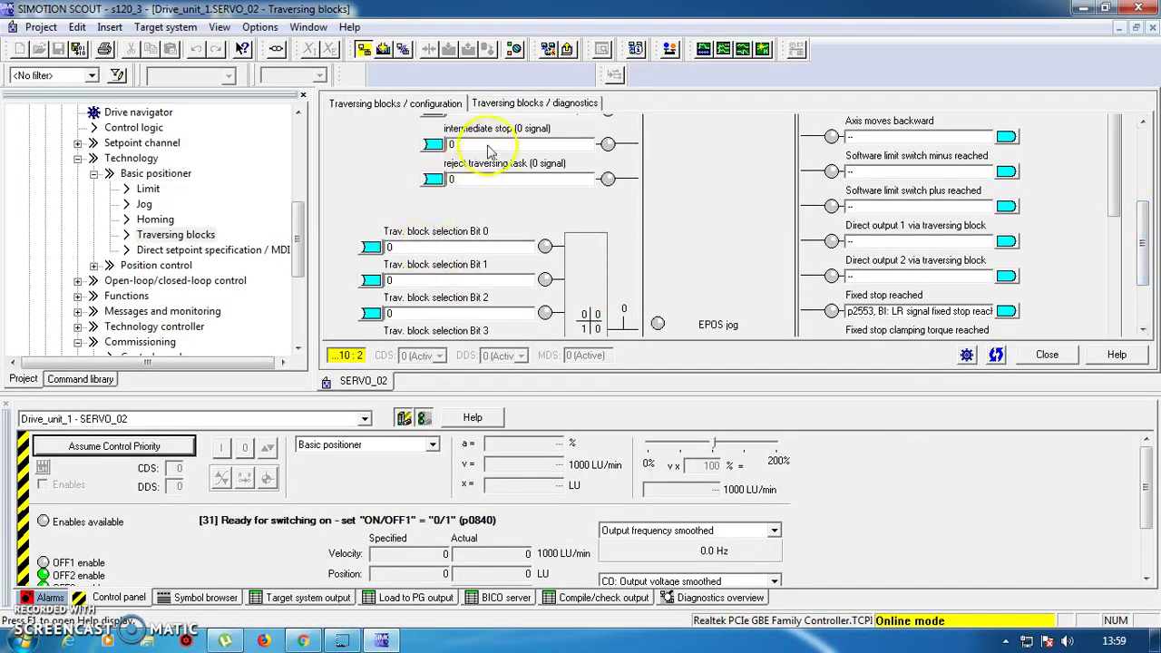
pyautogui.click(476, 144)
pyautogui.doubleClick(317, 206)
pyautogui.click(481, 182)
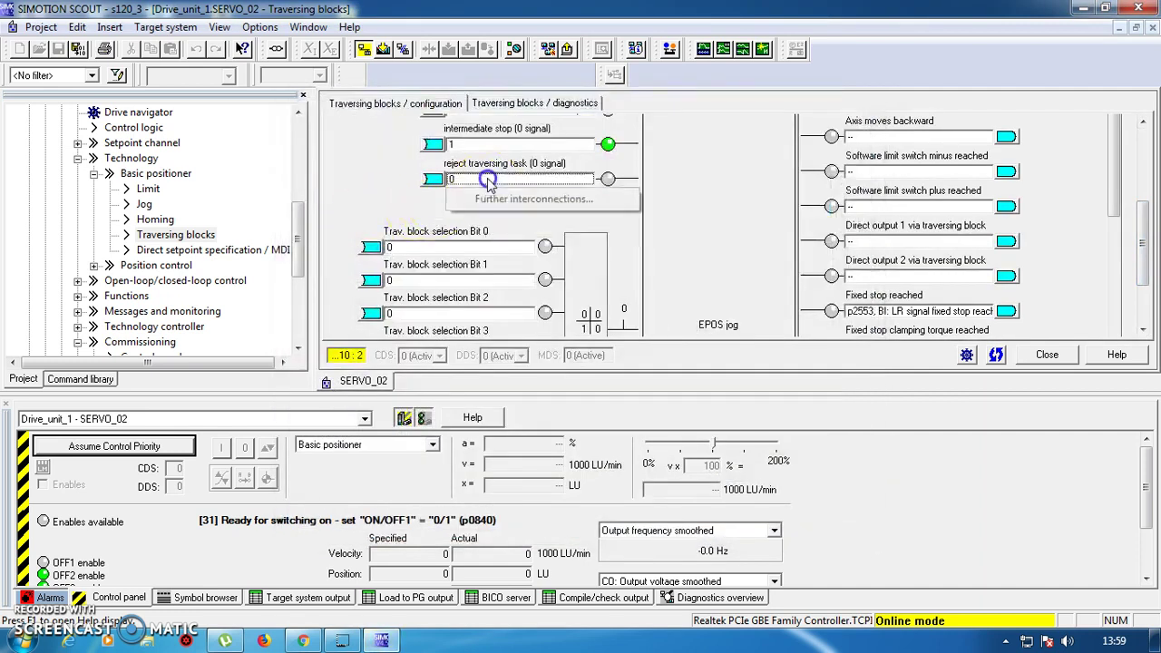
pyautogui.click(508, 196)
pyautogui.doubleClick(336, 206)
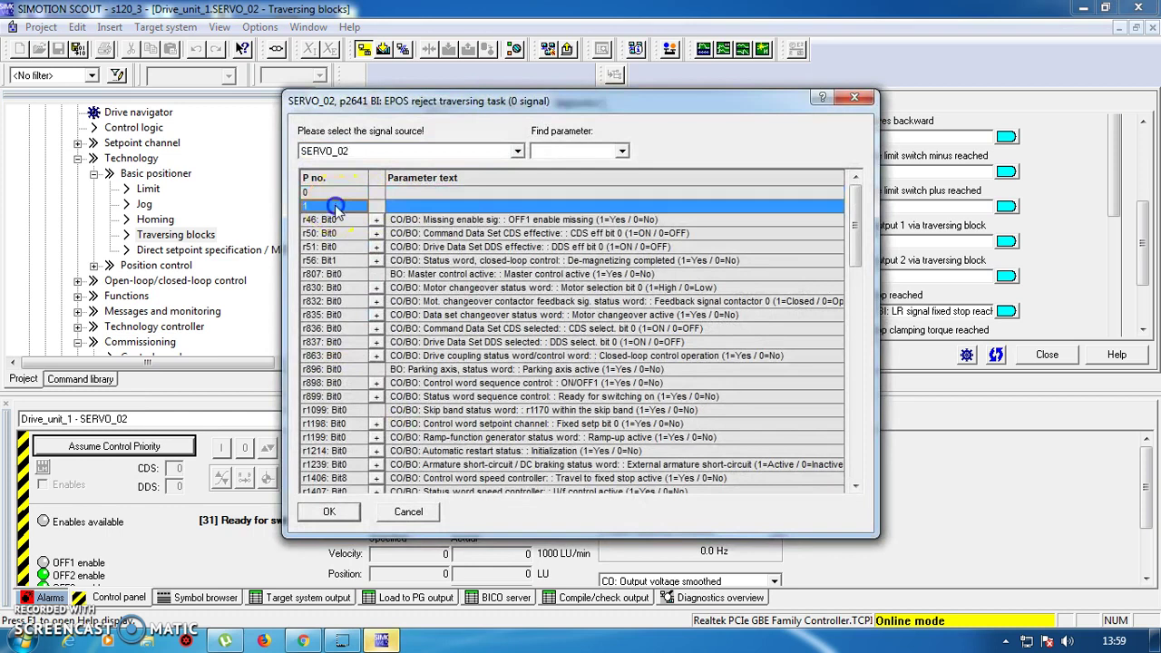
# Step: Interconnect traversing block selection bit 0 with CU_S digital input r722.2
pyautogui.click(494, 247)
pyautogui.click(503, 263)
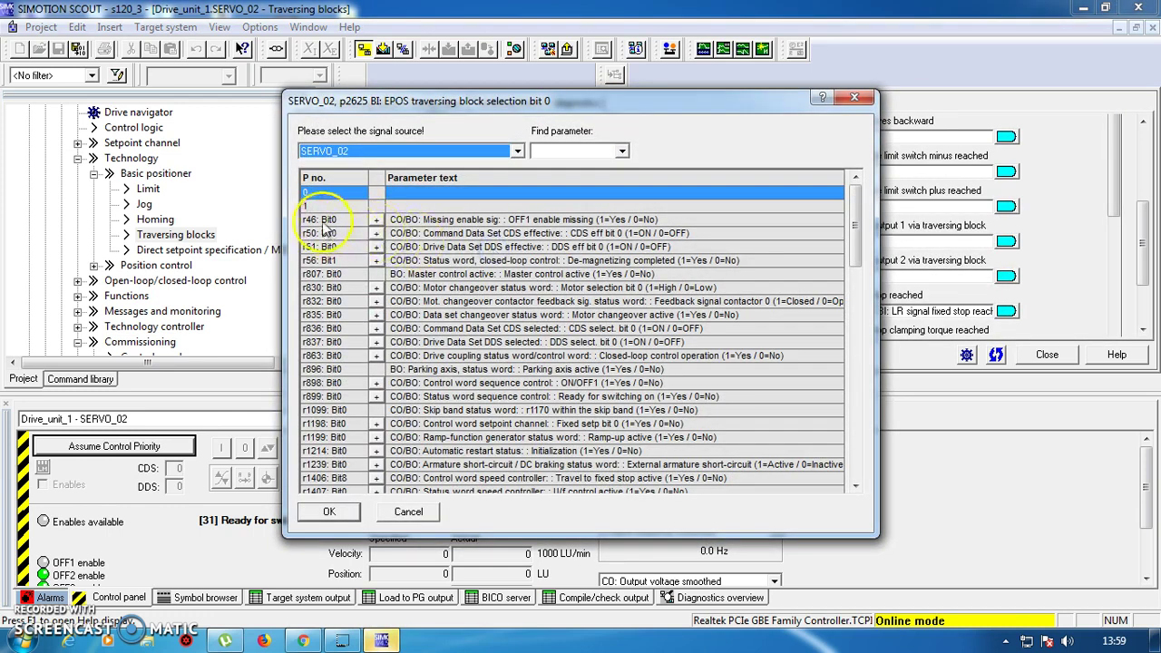
pyautogui.click(509, 150)
pyautogui.click(424, 168)
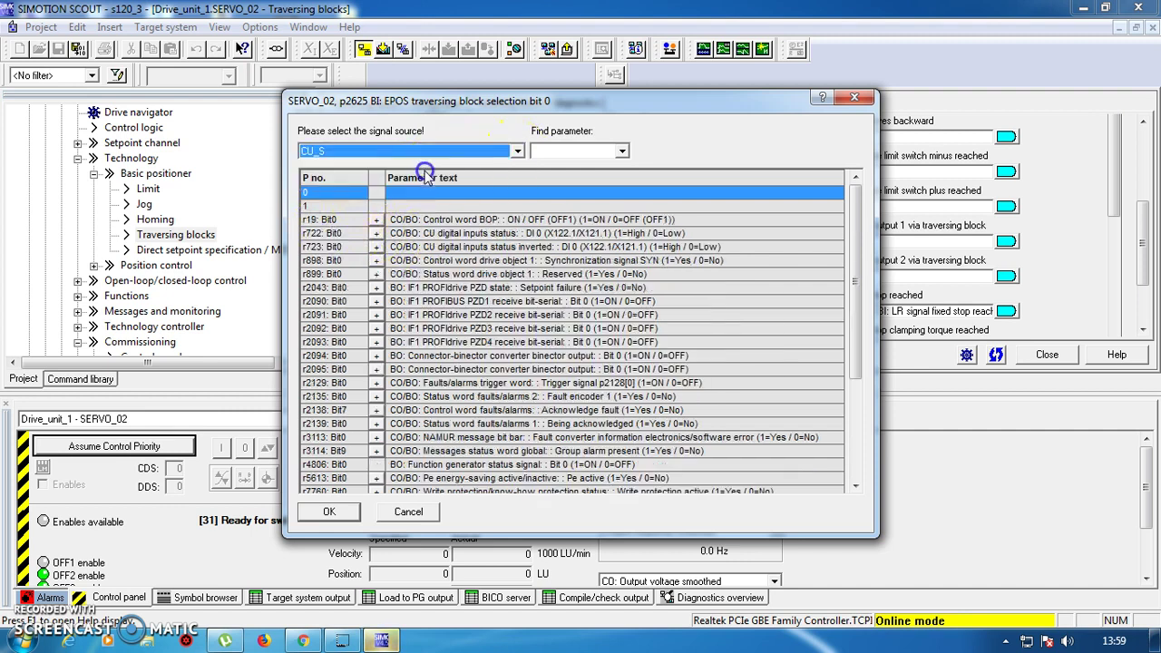
pyautogui.click(376, 233)
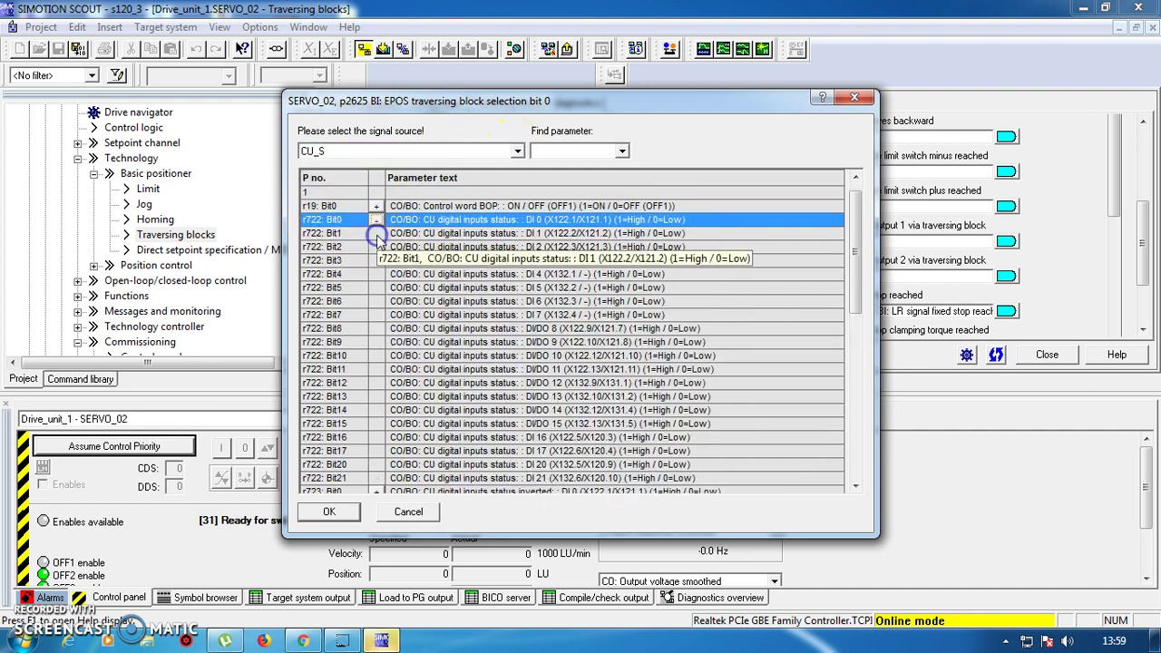
pyautogui.doubleClick(397, 249)
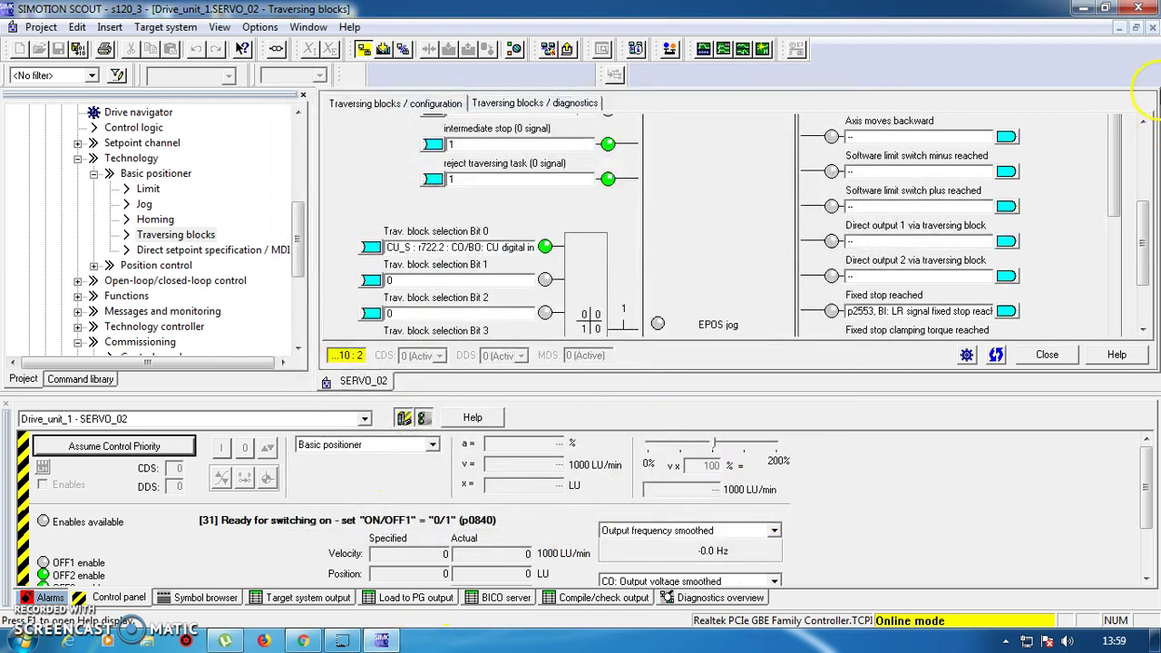
# Step: Program the first traversing block with number 1, position 20000, velocity 1600 and advance CONTINUE_WITH_STOP (1)
pyautogui.moveTo(1116, 170); pyautogui.dragTo(1119, 135)
pyautogui.moveTo(1142, 220); pyautogui.dragTo(1153, 118)
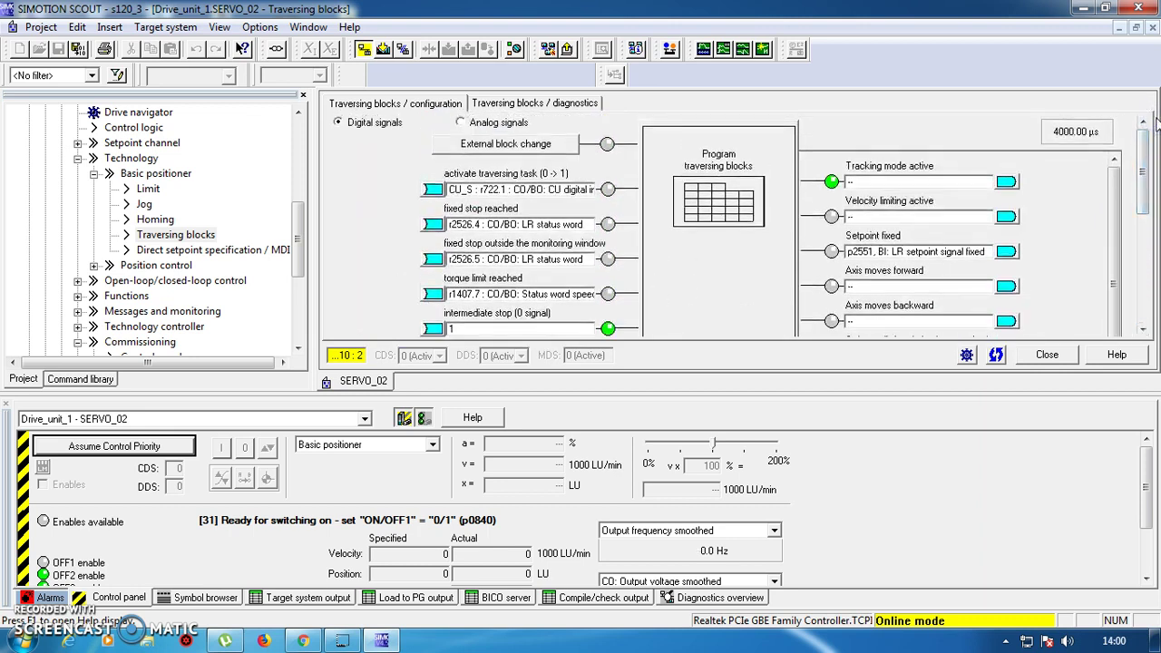
pyautogui.click(722, 207)
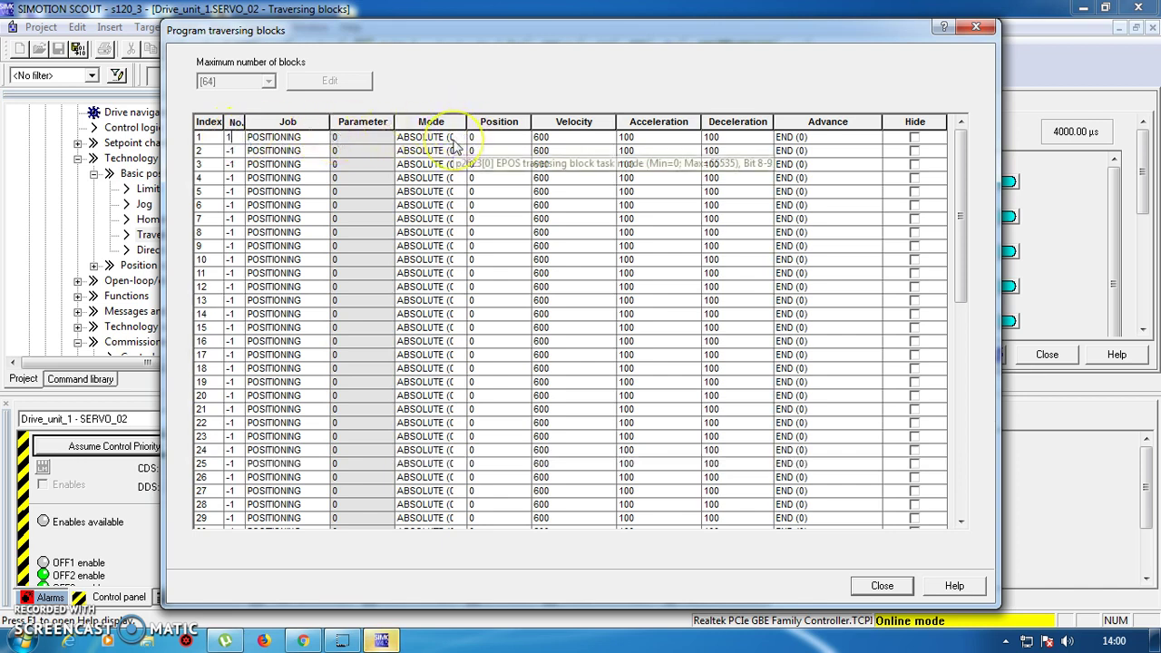
pyautogui.click(486, 137)
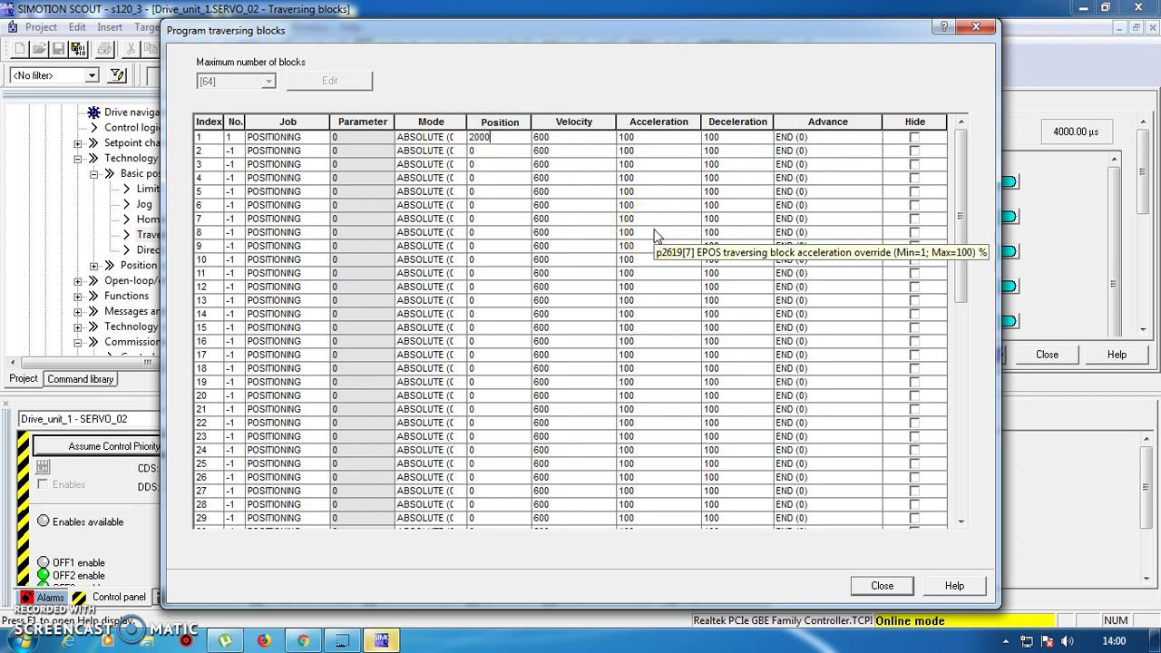
pyautogui.click(537, 137)
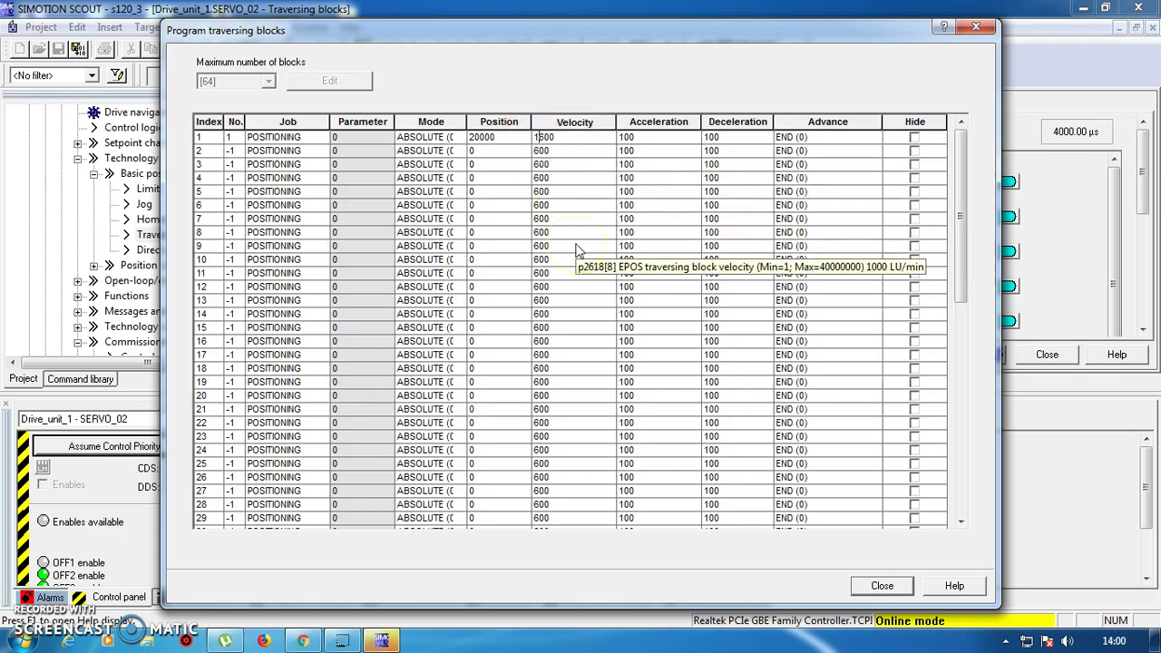
pyautogui.write('1')
pyautogui.click(844, 136)
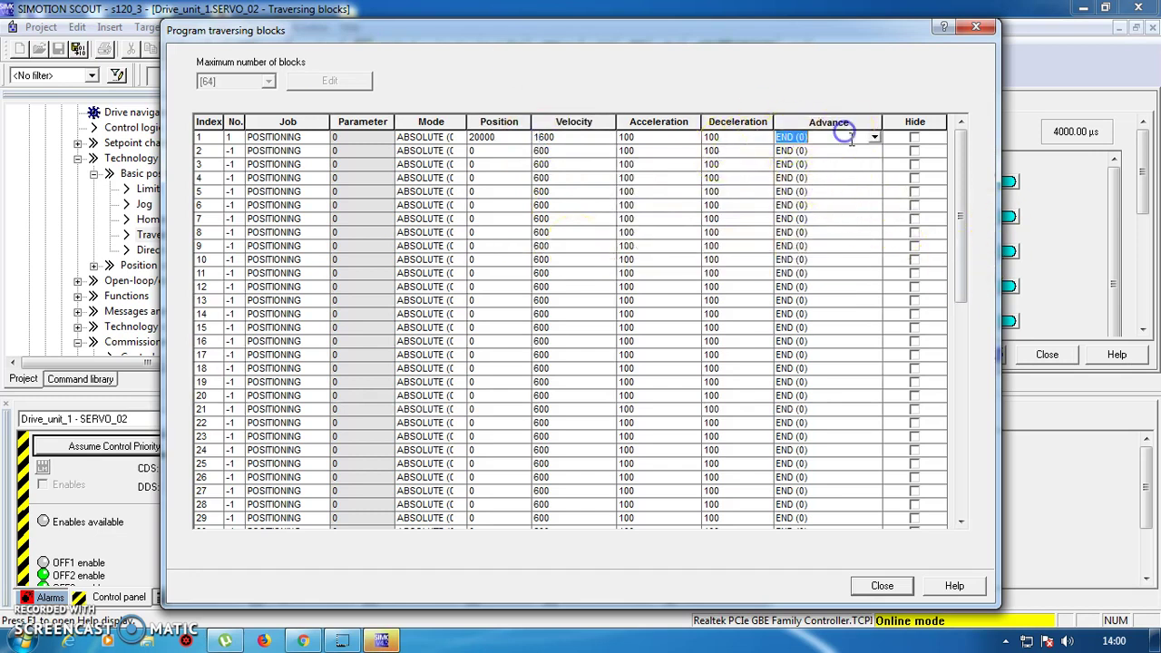
pyautogui.click(874, 137)
pyautogui.click(845, 164)
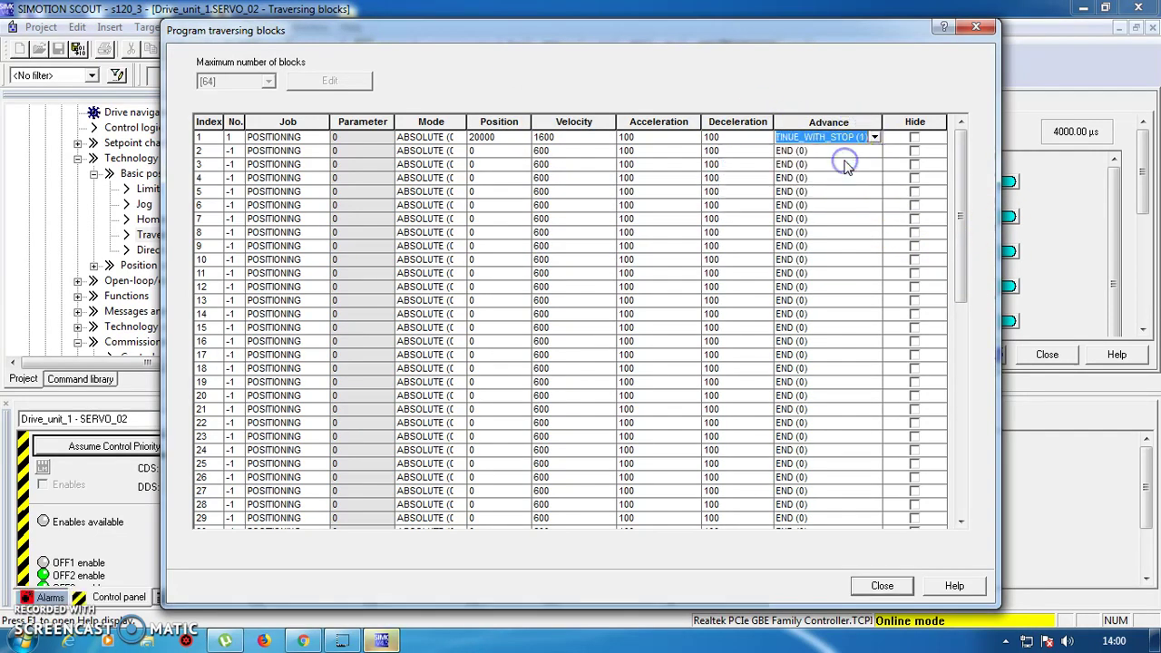
# Step: Number the next two traversing blocks 2 and 3, and set block 2 to RELATIVE (1) mode with position -10000
pyautogui.click(237, 151)
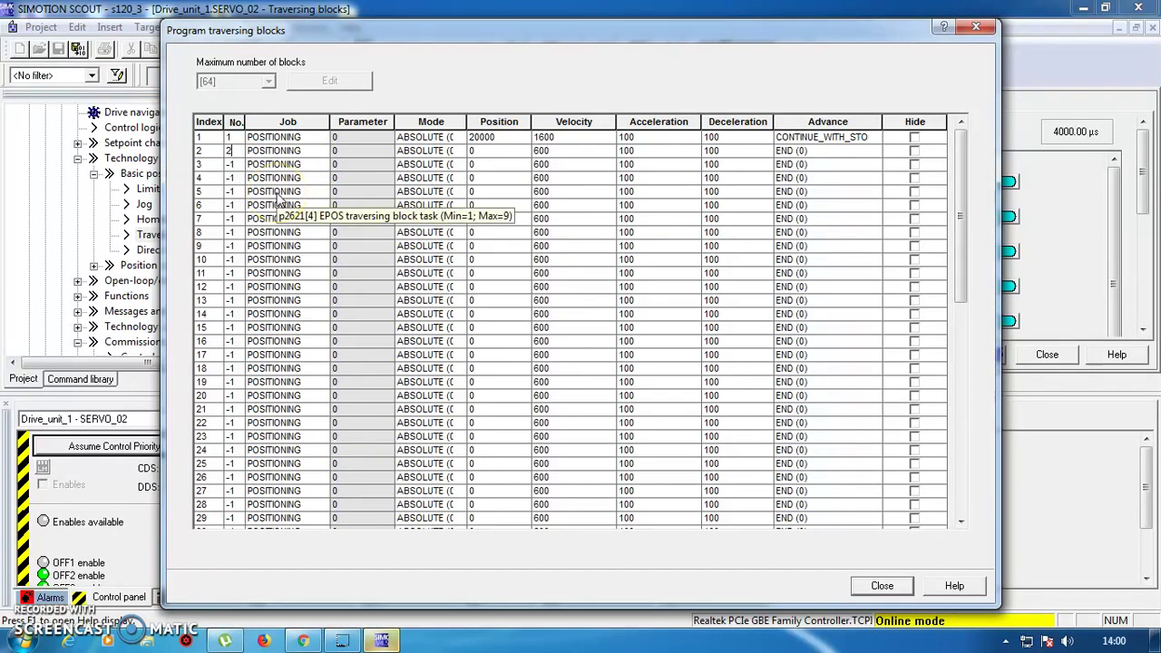
pyautogui.click(239, 164)
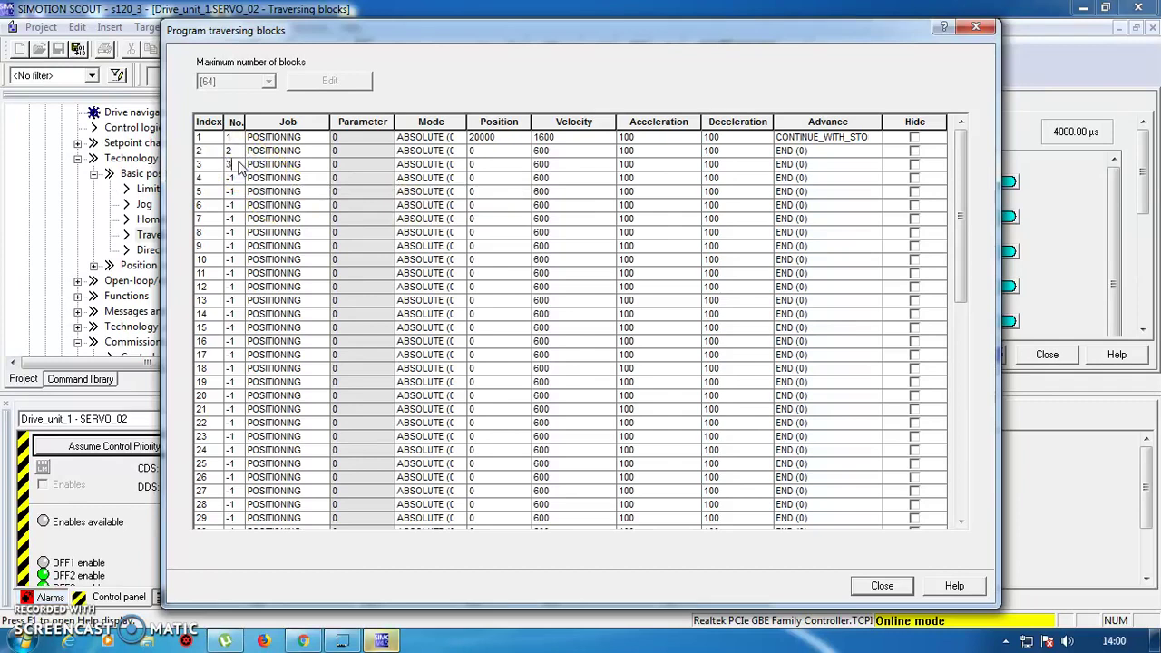
pyautogui.click(457, 152)
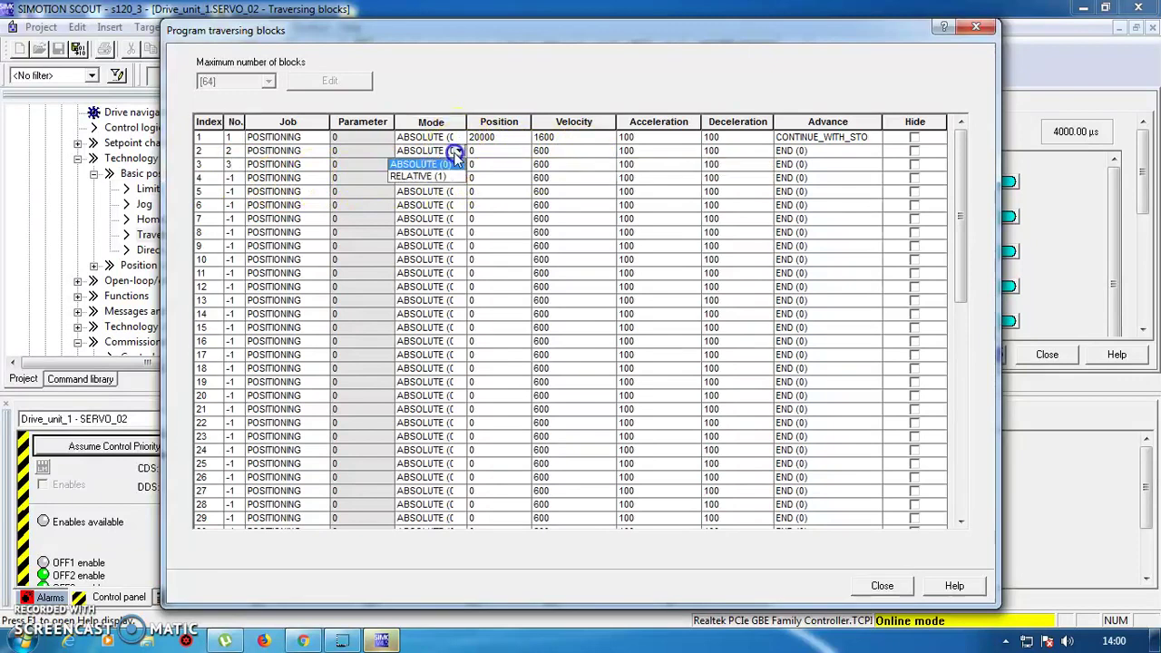
pyautogui.click(419, 176)
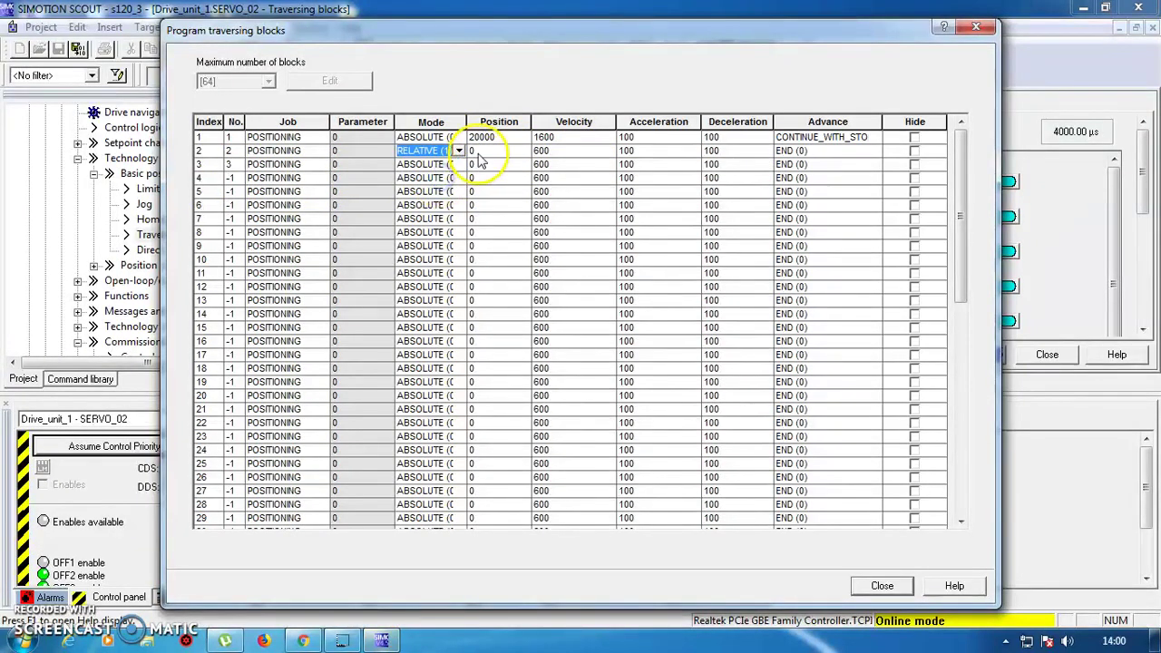
pyautogui.click(473, 152)
pyautogui.press('BackSpace')
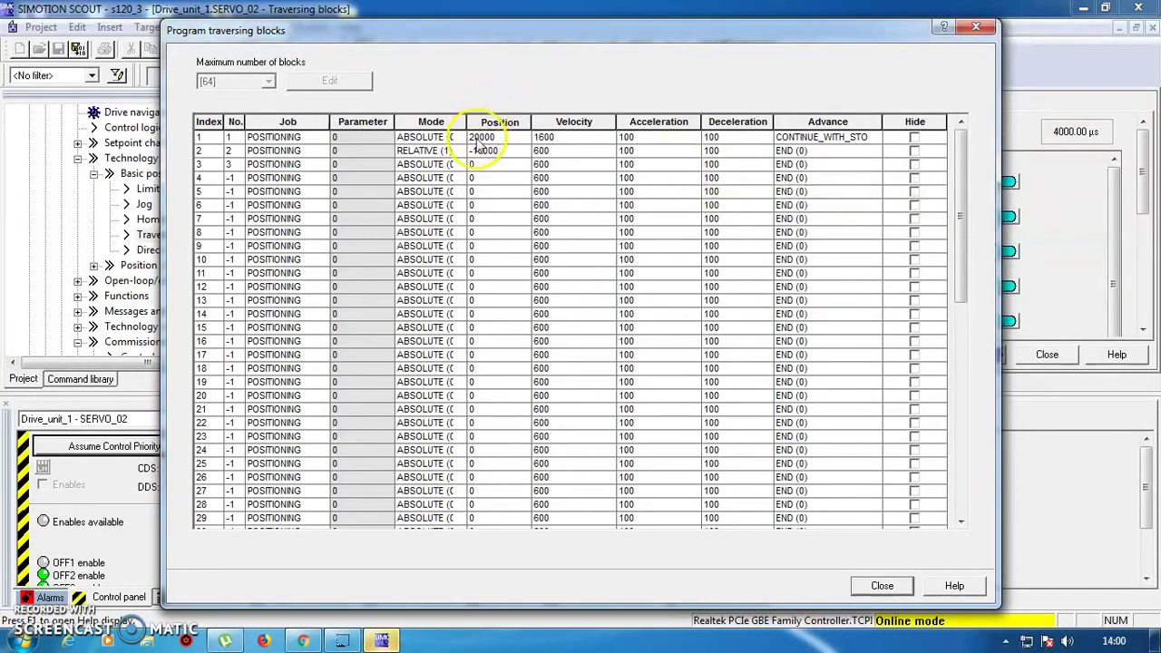
# Step: Set block 1's position to 40000 and block 2's advance to CONTINUE_WITH_STOP (1), closing the traversing block table
pyautogui.click(961, 423)
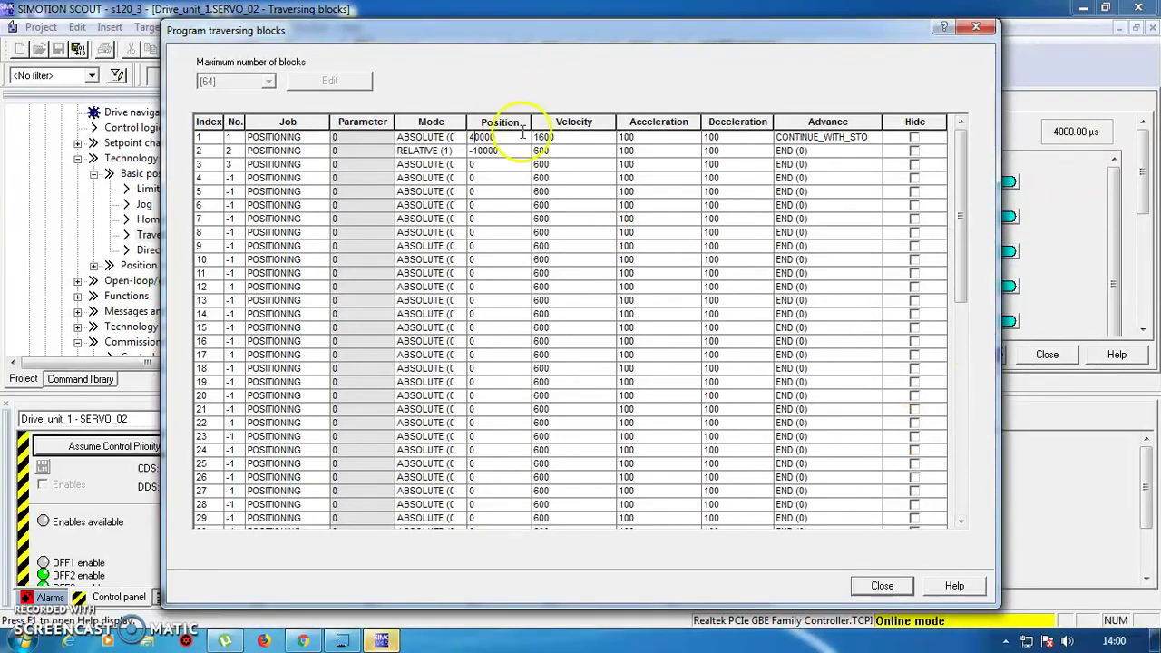
pyautogui.click(871, 161)
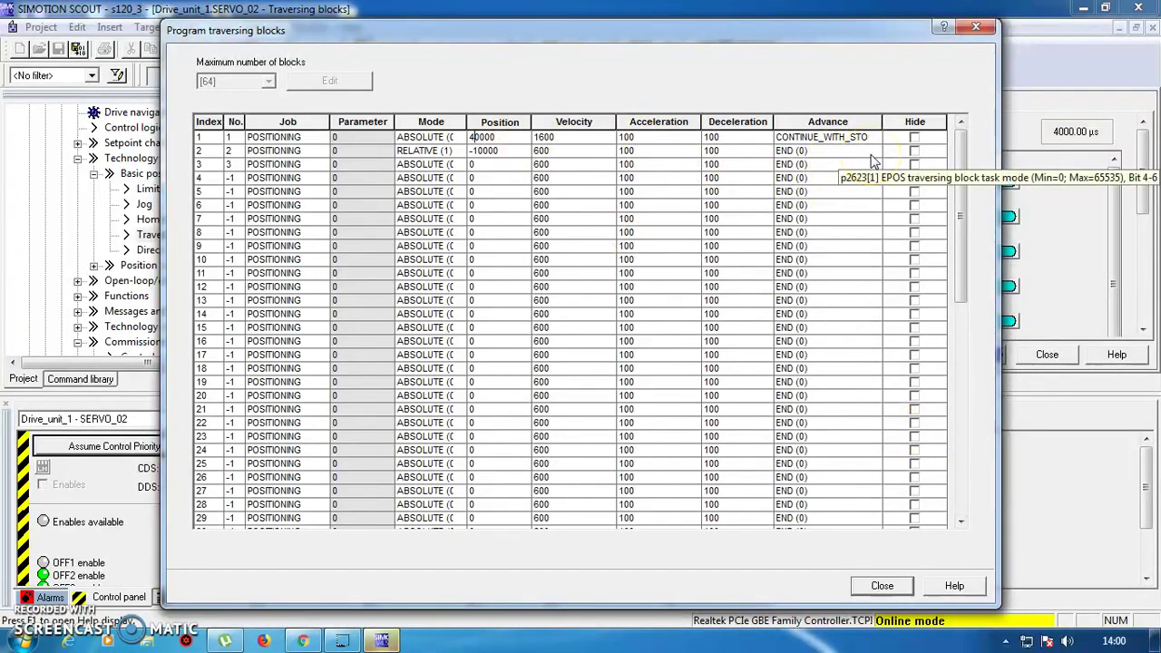
pyautogui.click(587, 170)
pyautogui.click(806, 150)
pyautogui.click(874, 151)
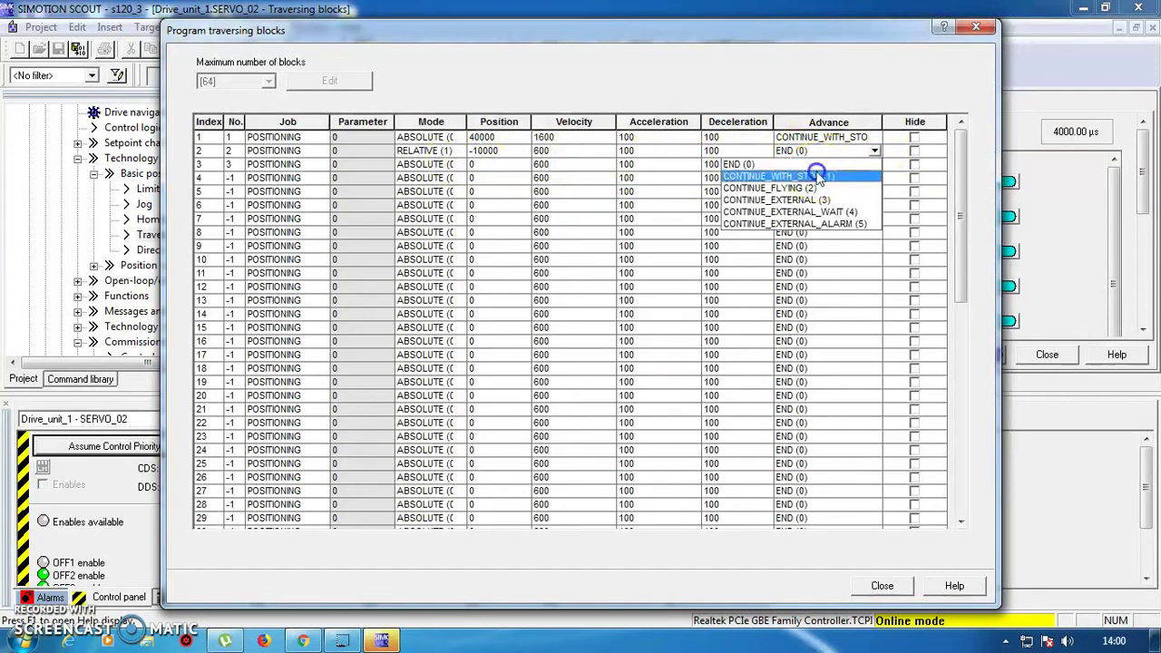
pyautogui.click(814, 177)
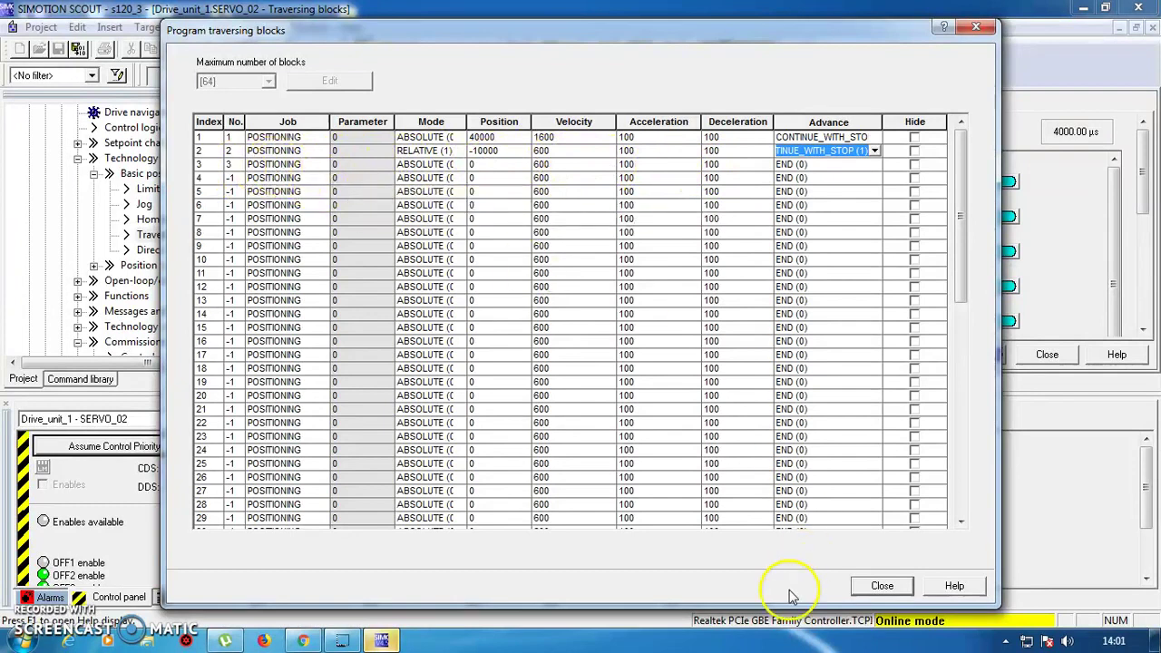
pyautogui.click(883, 585)
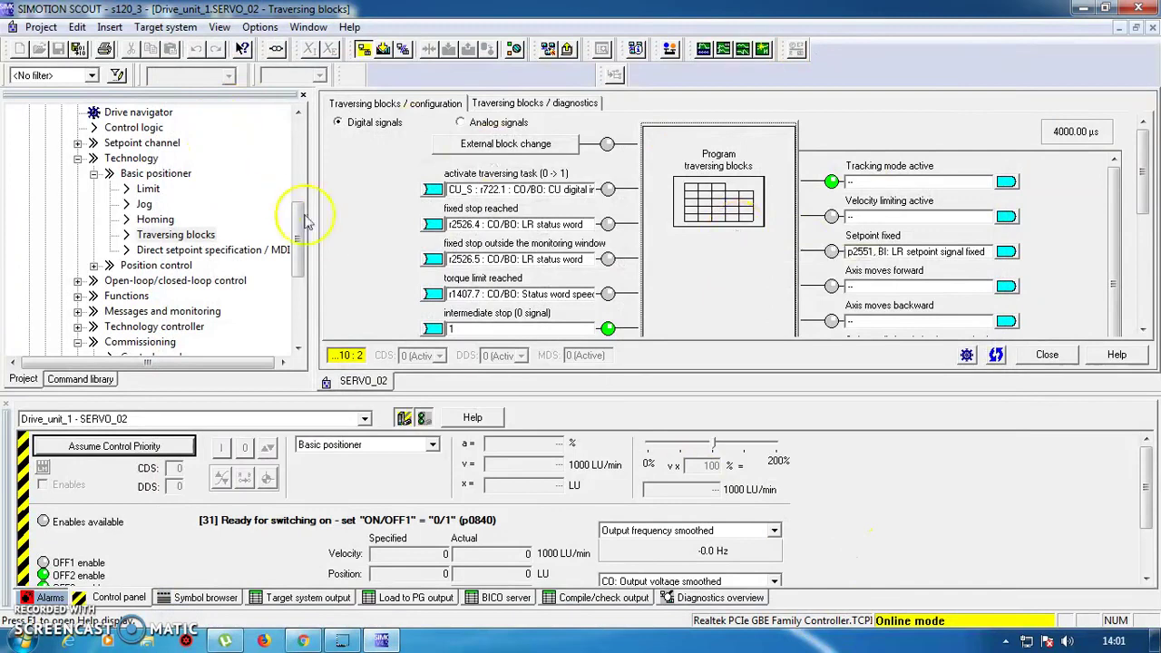
# Step: Check SERVO_02's missing enables in its diagnostics
pyautogui.moveTo(302, 238); pyautogui.dragTo(299, 284)
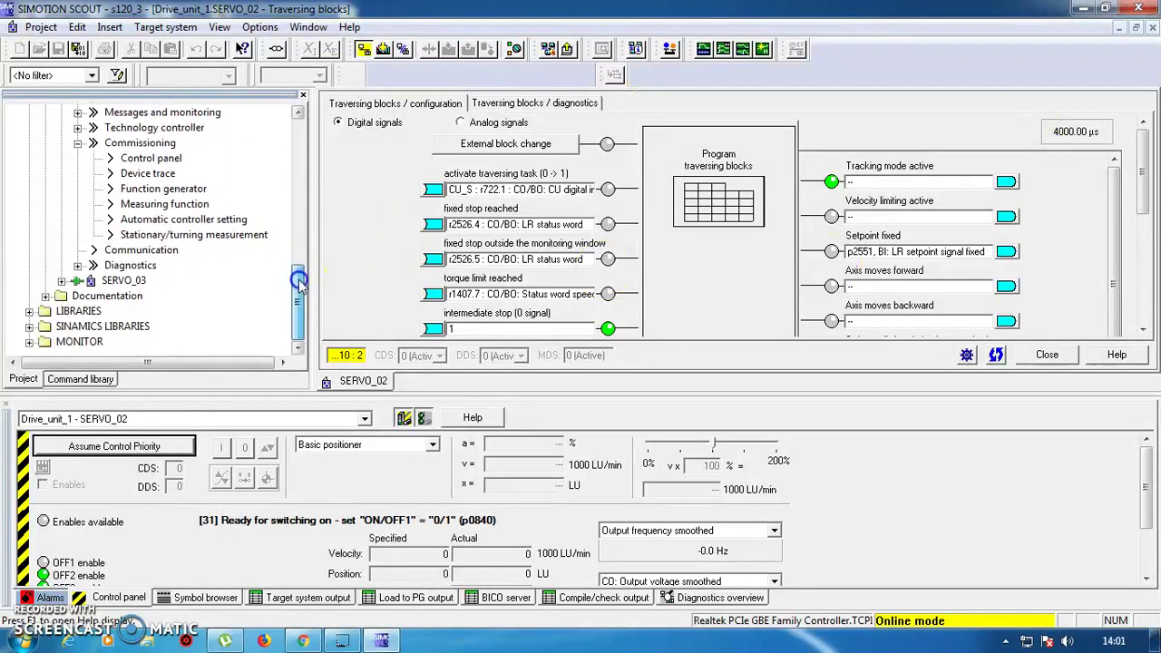
pyautogui.click(78, 267)
pyautogui.click(132, 296)
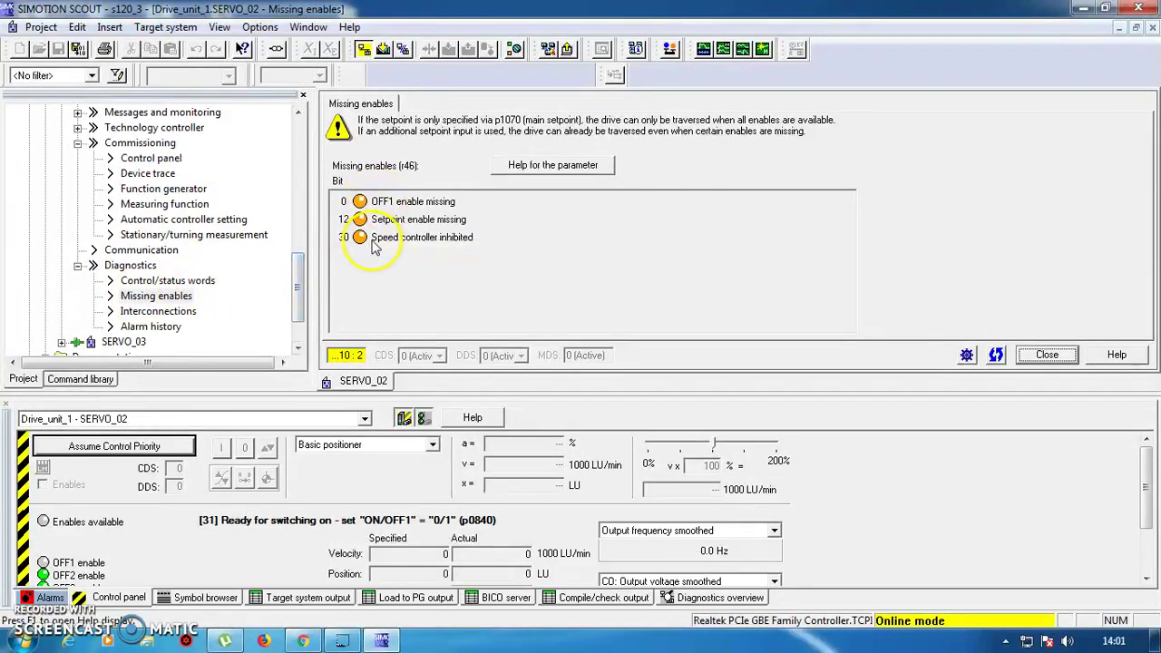
# Step: Open SERVO_02's expert list and locate parameter p1192[0], DSC enc selection
pyautogui.moveTo(298, 273); pyautogui.dragTo(310, 181)
pyautogui.click(142, 234)
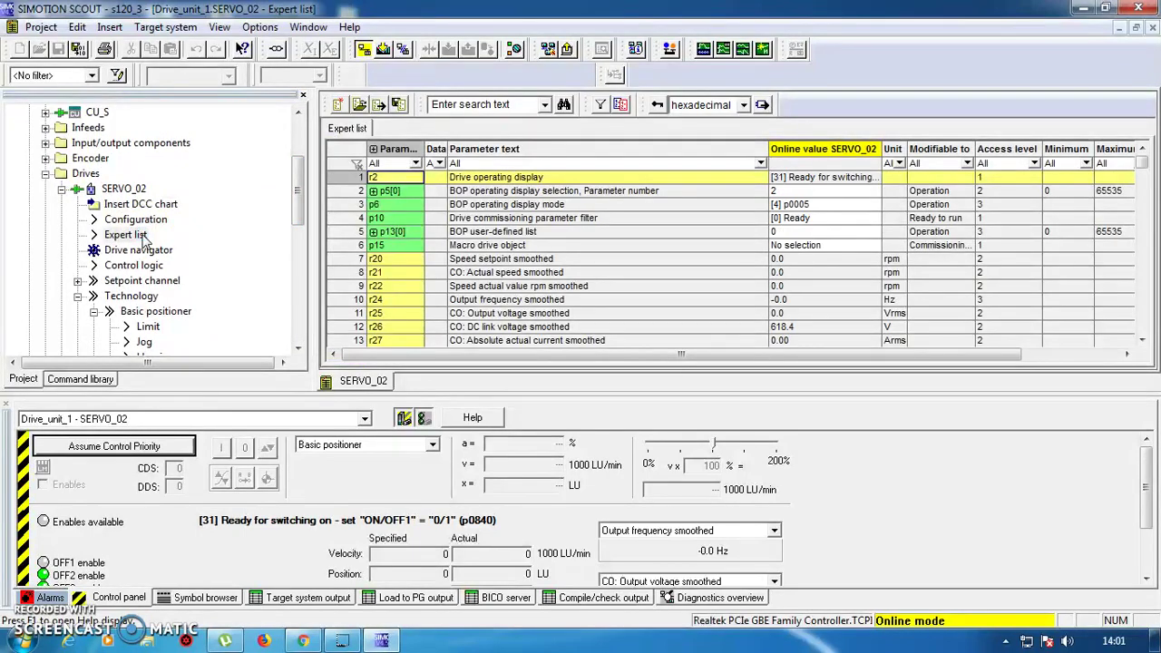
pyautogui.click(388, 193)
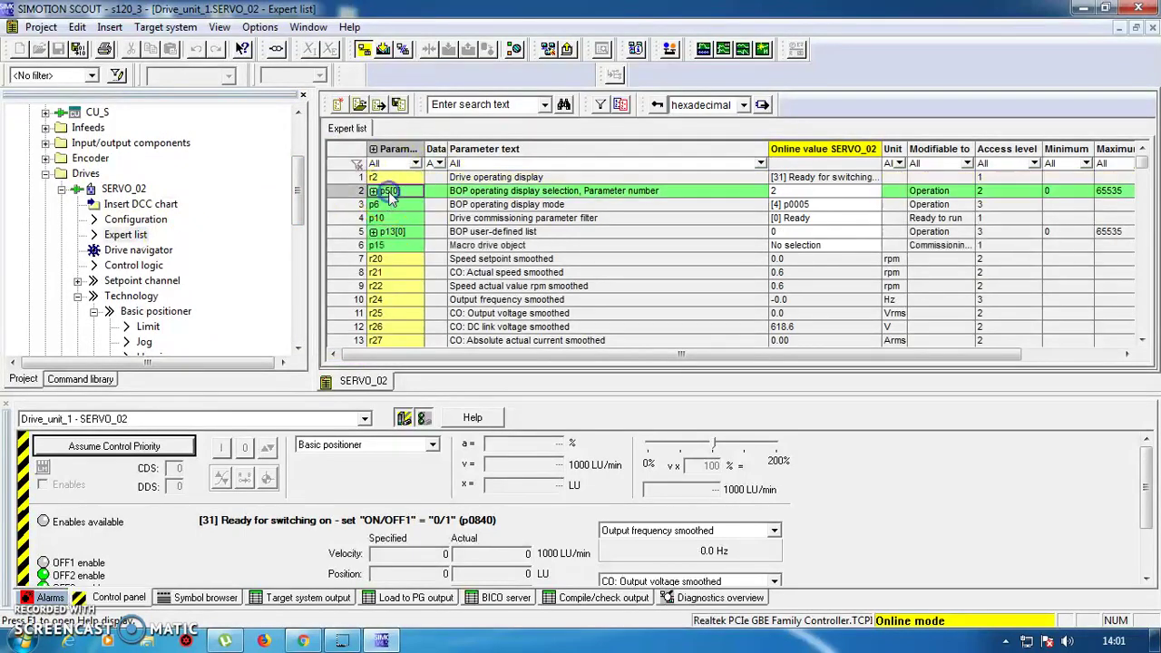
pyautogui.write('1192[0')
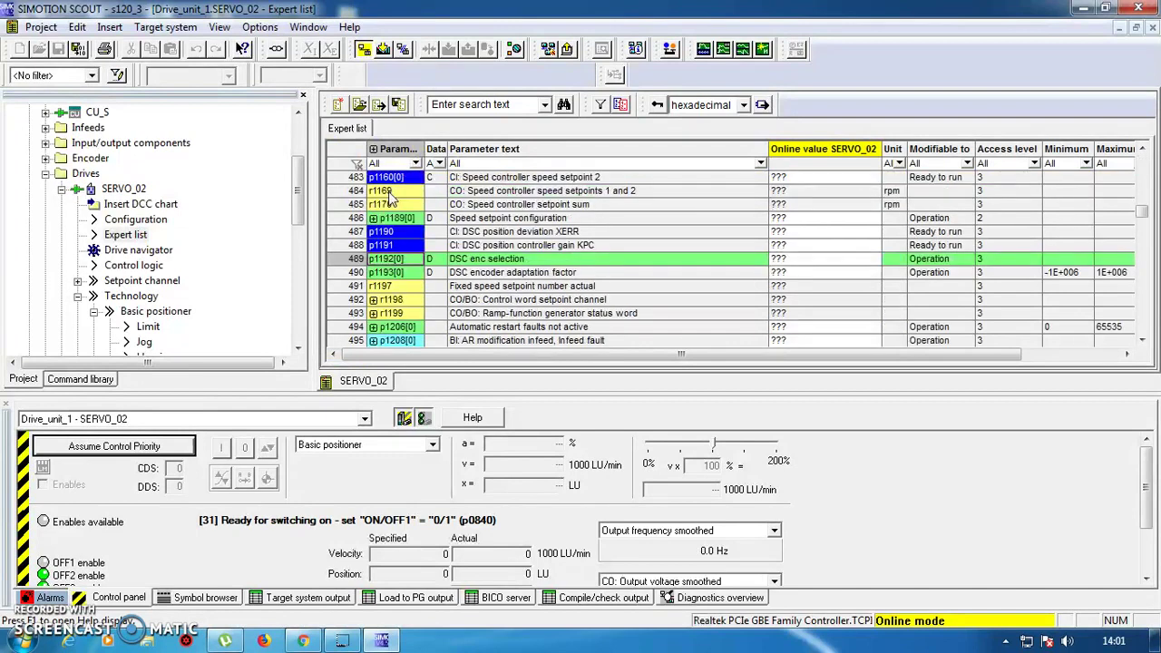
pyautogui.click(386, 257)
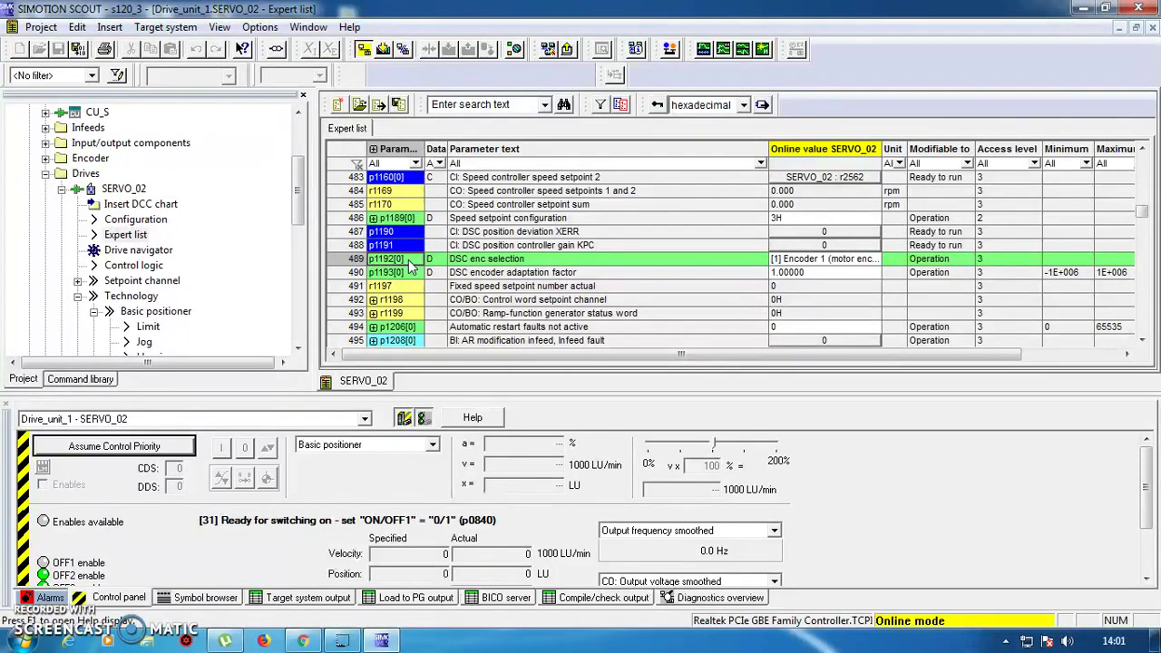
# Step: Set SERVO_02's parameter p1142[0], Enable setpoint/inhibit setpoint, to signal source 1 and recheck the missing enables in its diagnostics
pyautogui.click(396, 232)
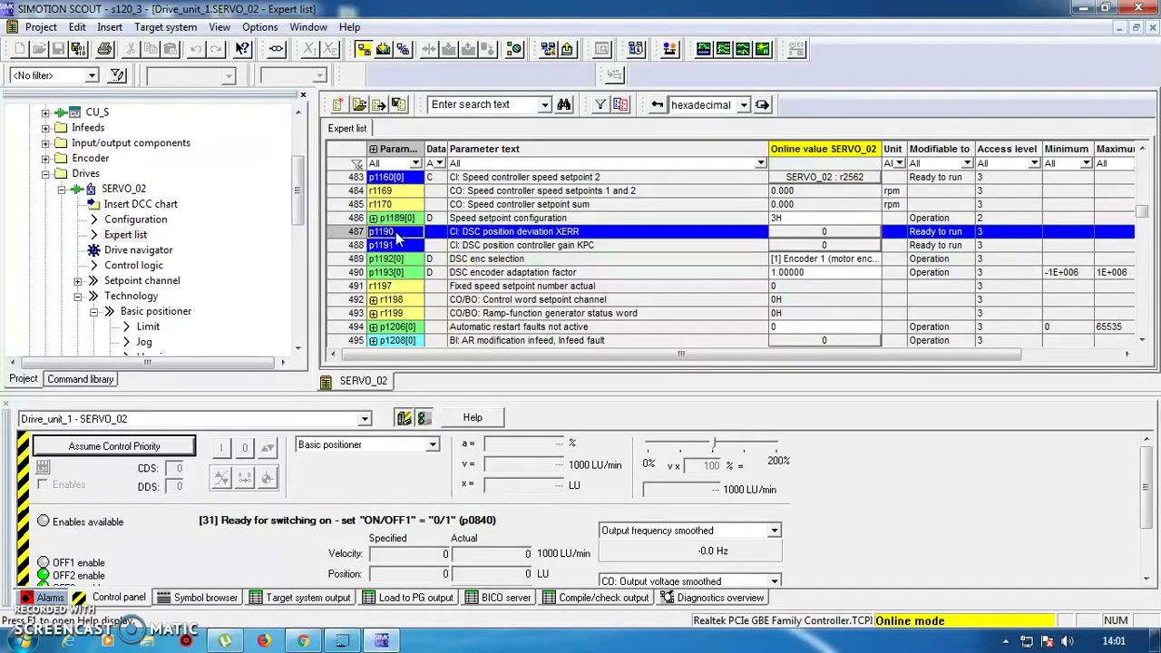
pyautogui.scroll(5, 397, 238)
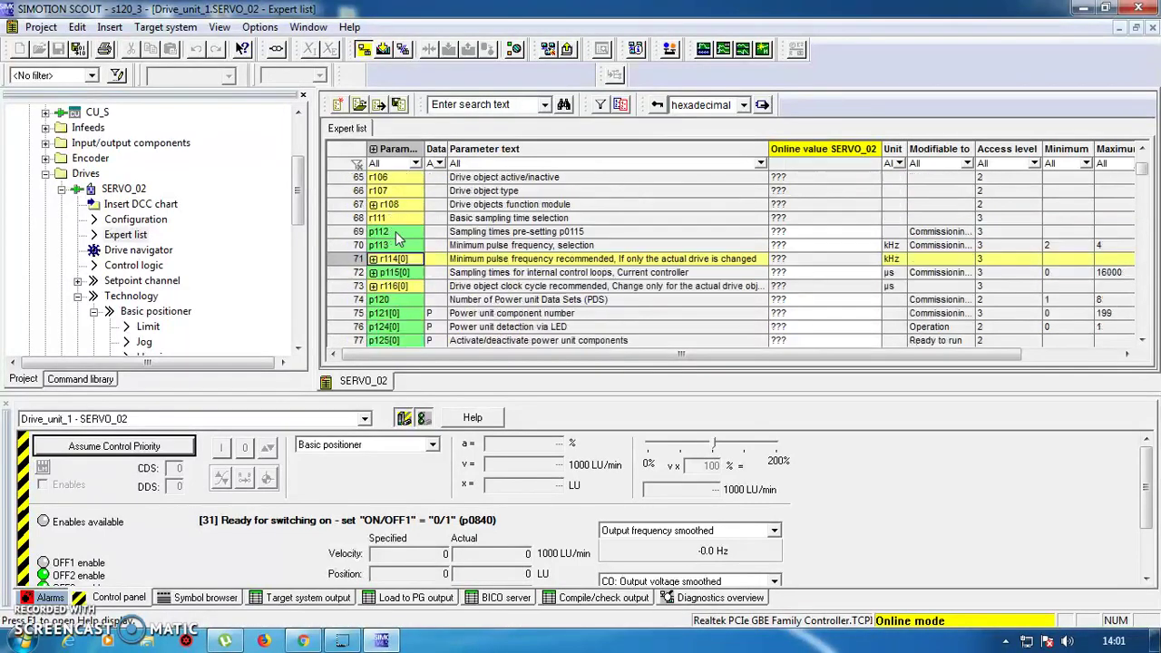
pyautogui.click(568, 260)
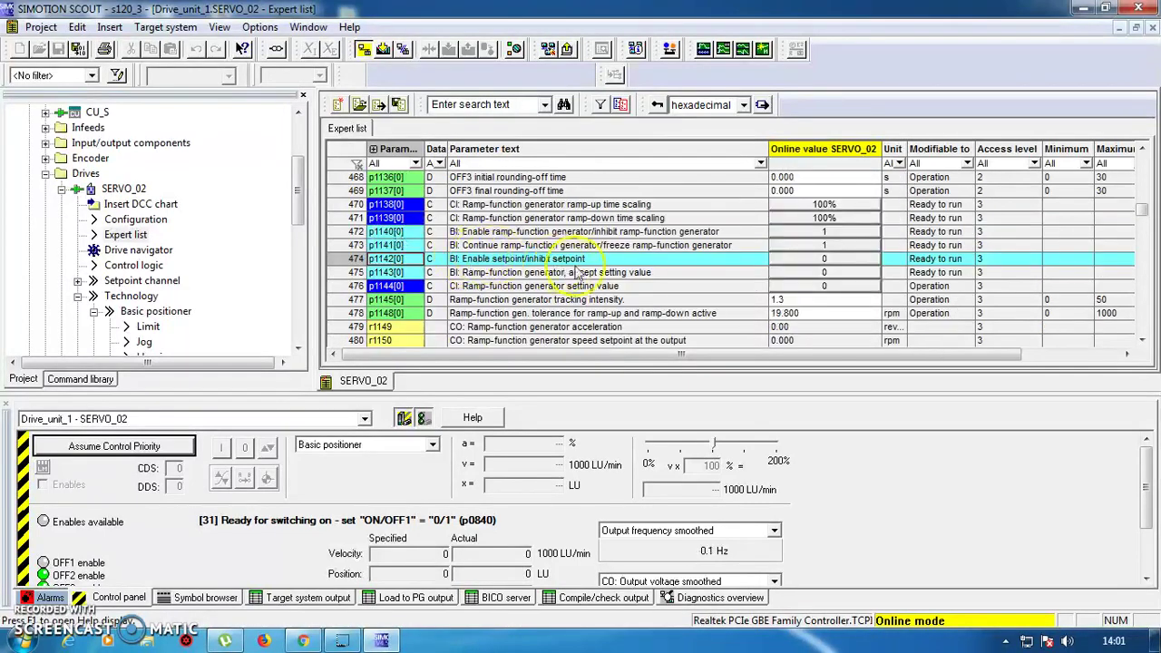
pyautogui.click(844, 259)
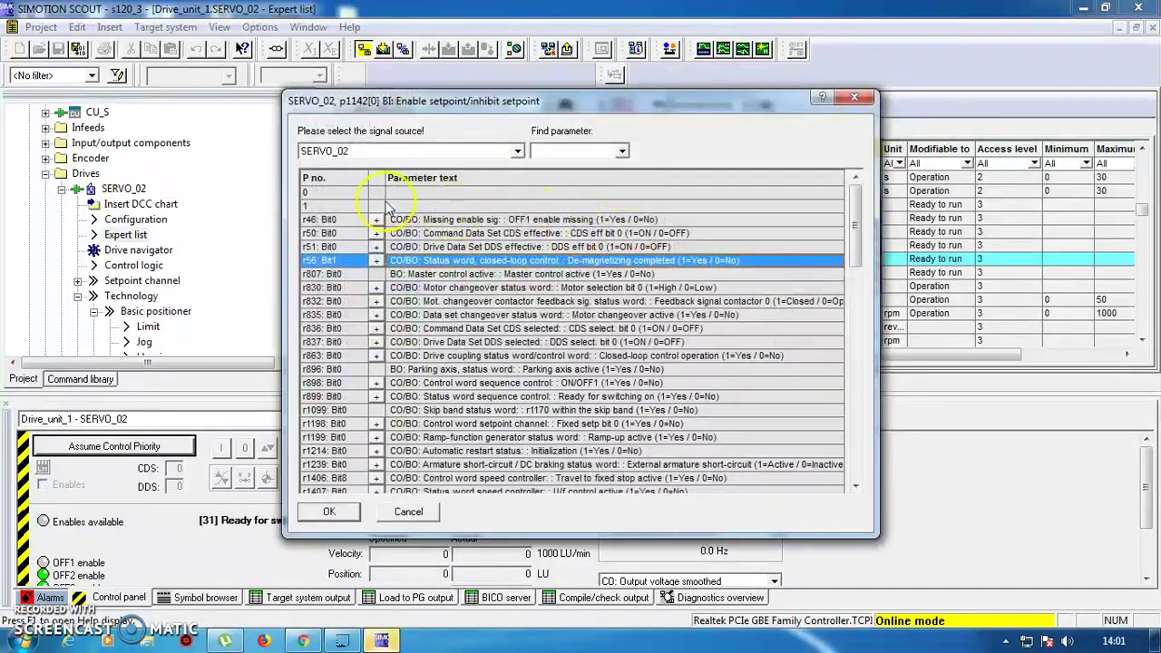
pyautogui.click(340, 207)
pyautogui.click(330, 513)
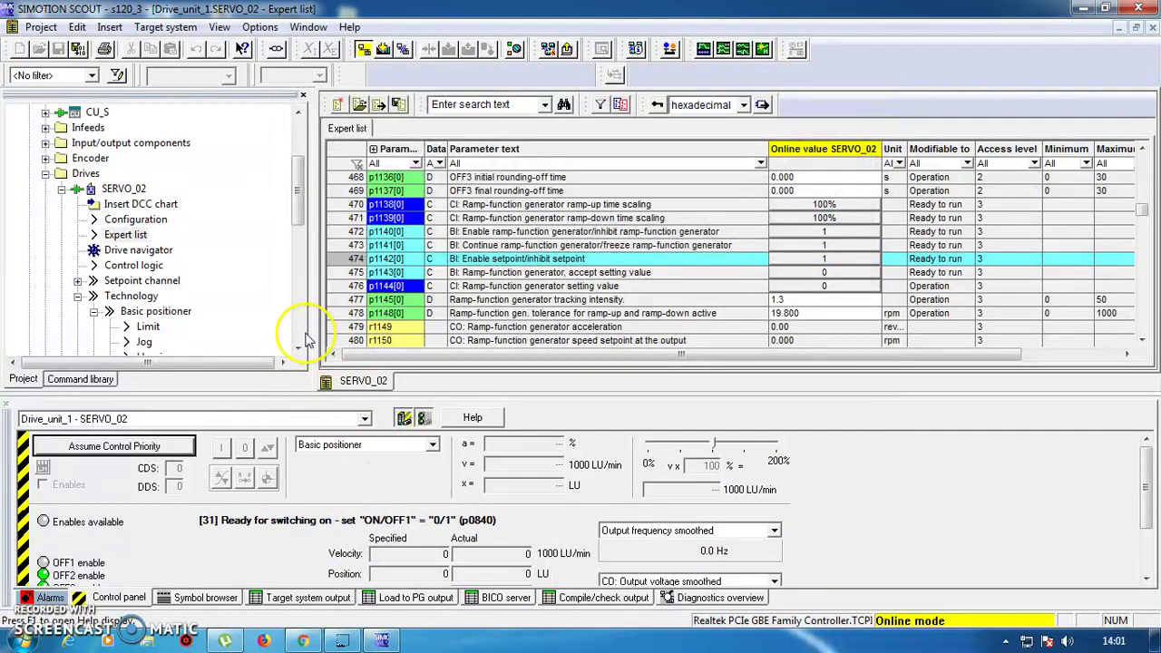
pyautogui.moveTo(298, 187); pyautogui.dragTo(293, 295)
pyautogui.doubleClick(184, 265)
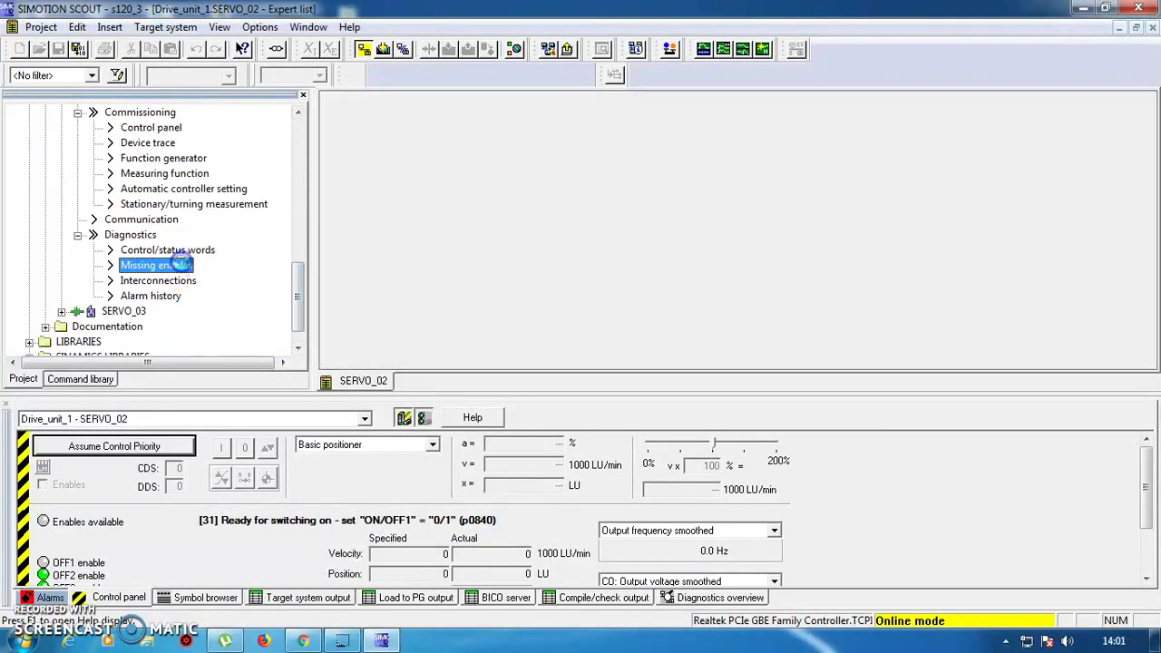
# Step: Copy RAM to ROM for Drive_unit_1 and display the current alarms
pyautogui.moveTo(299, 267); pyautogui.dragTo(321, 118)
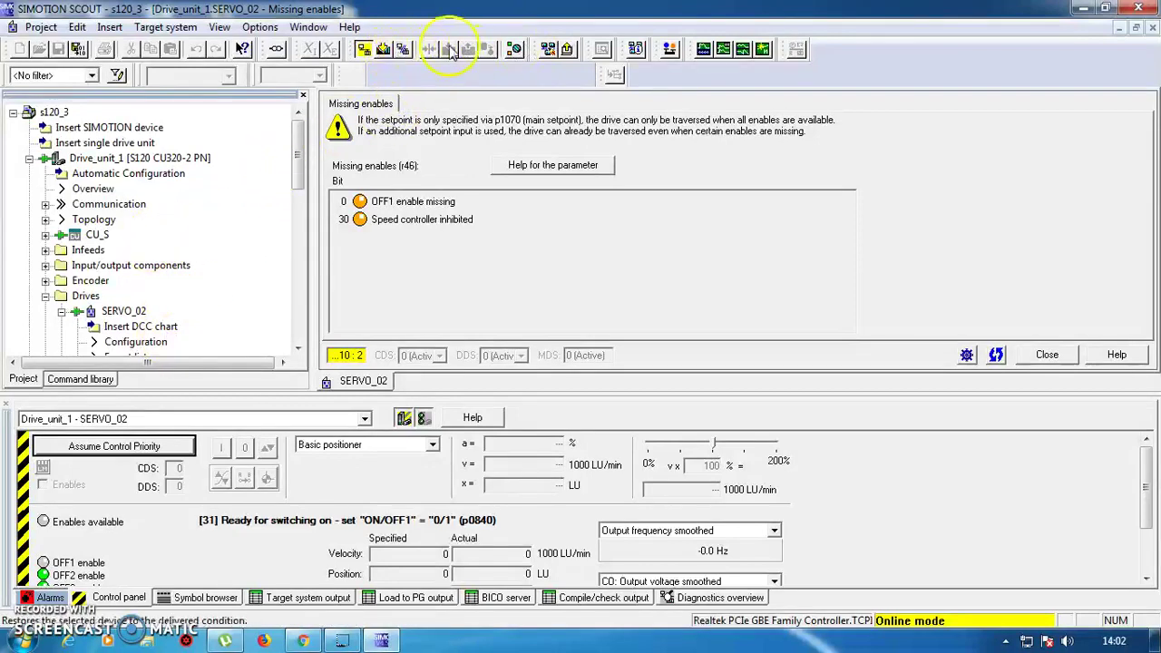
pyautogui.click(186, 158)
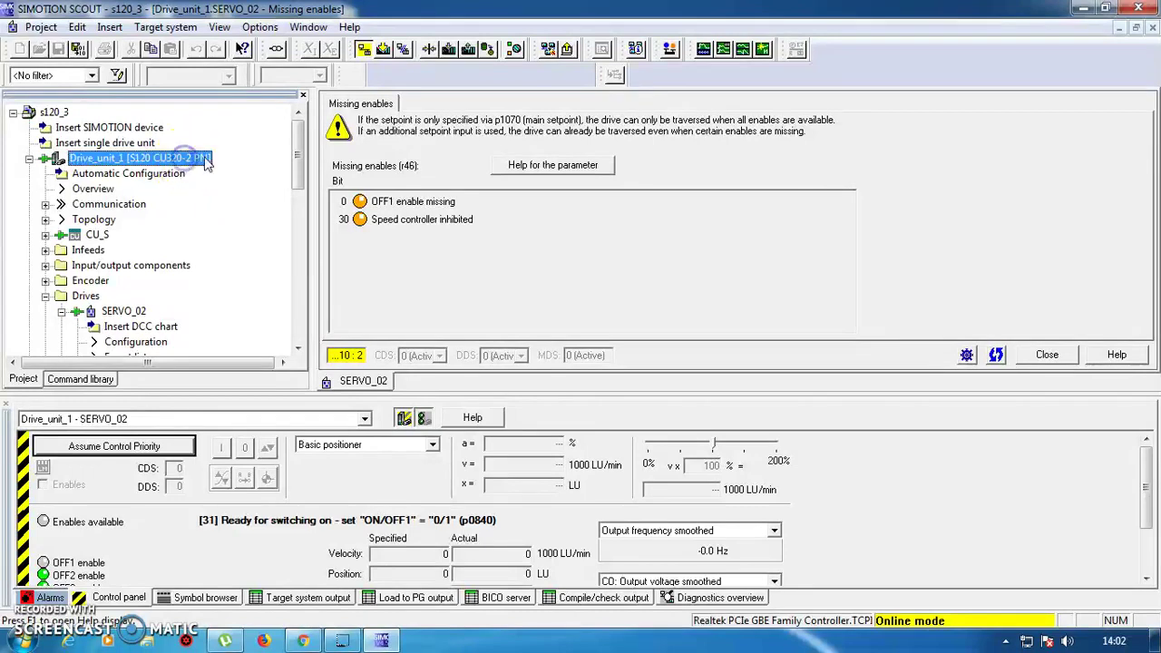
pyautogui.click(488, 51)
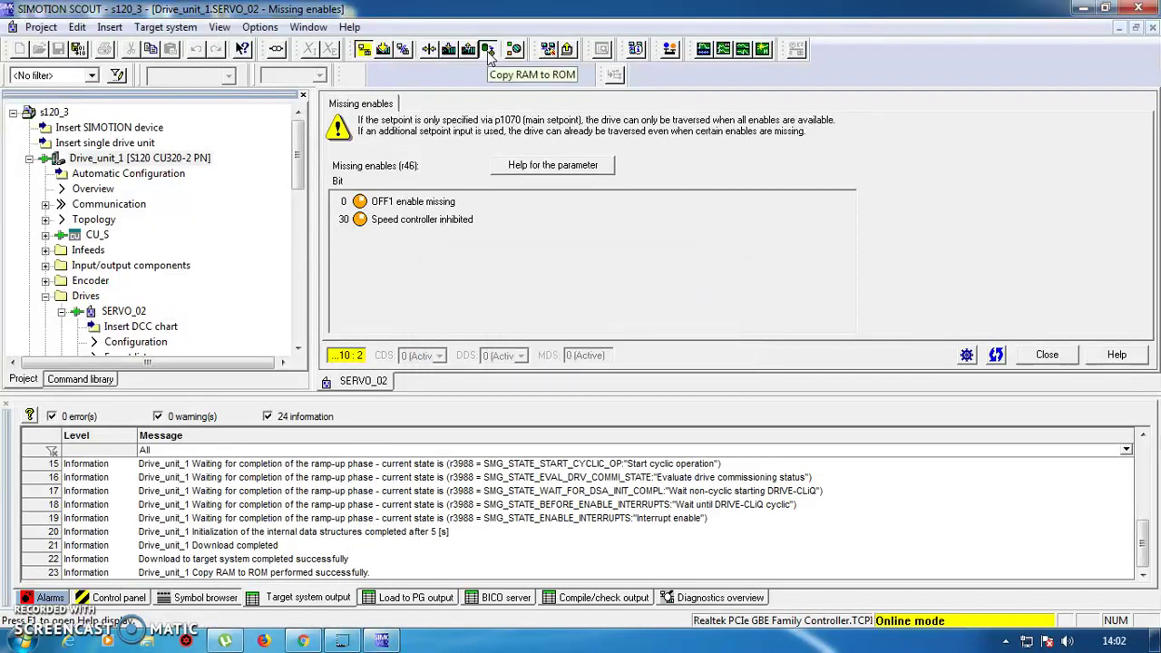
pyautogui.click(52, 597)
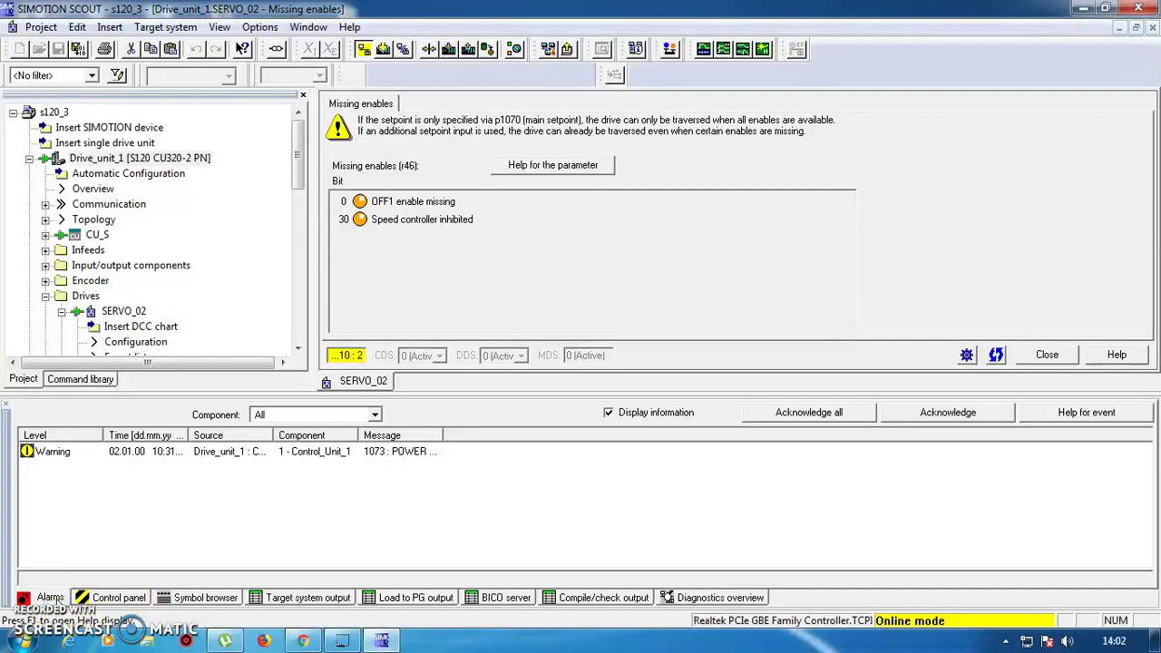